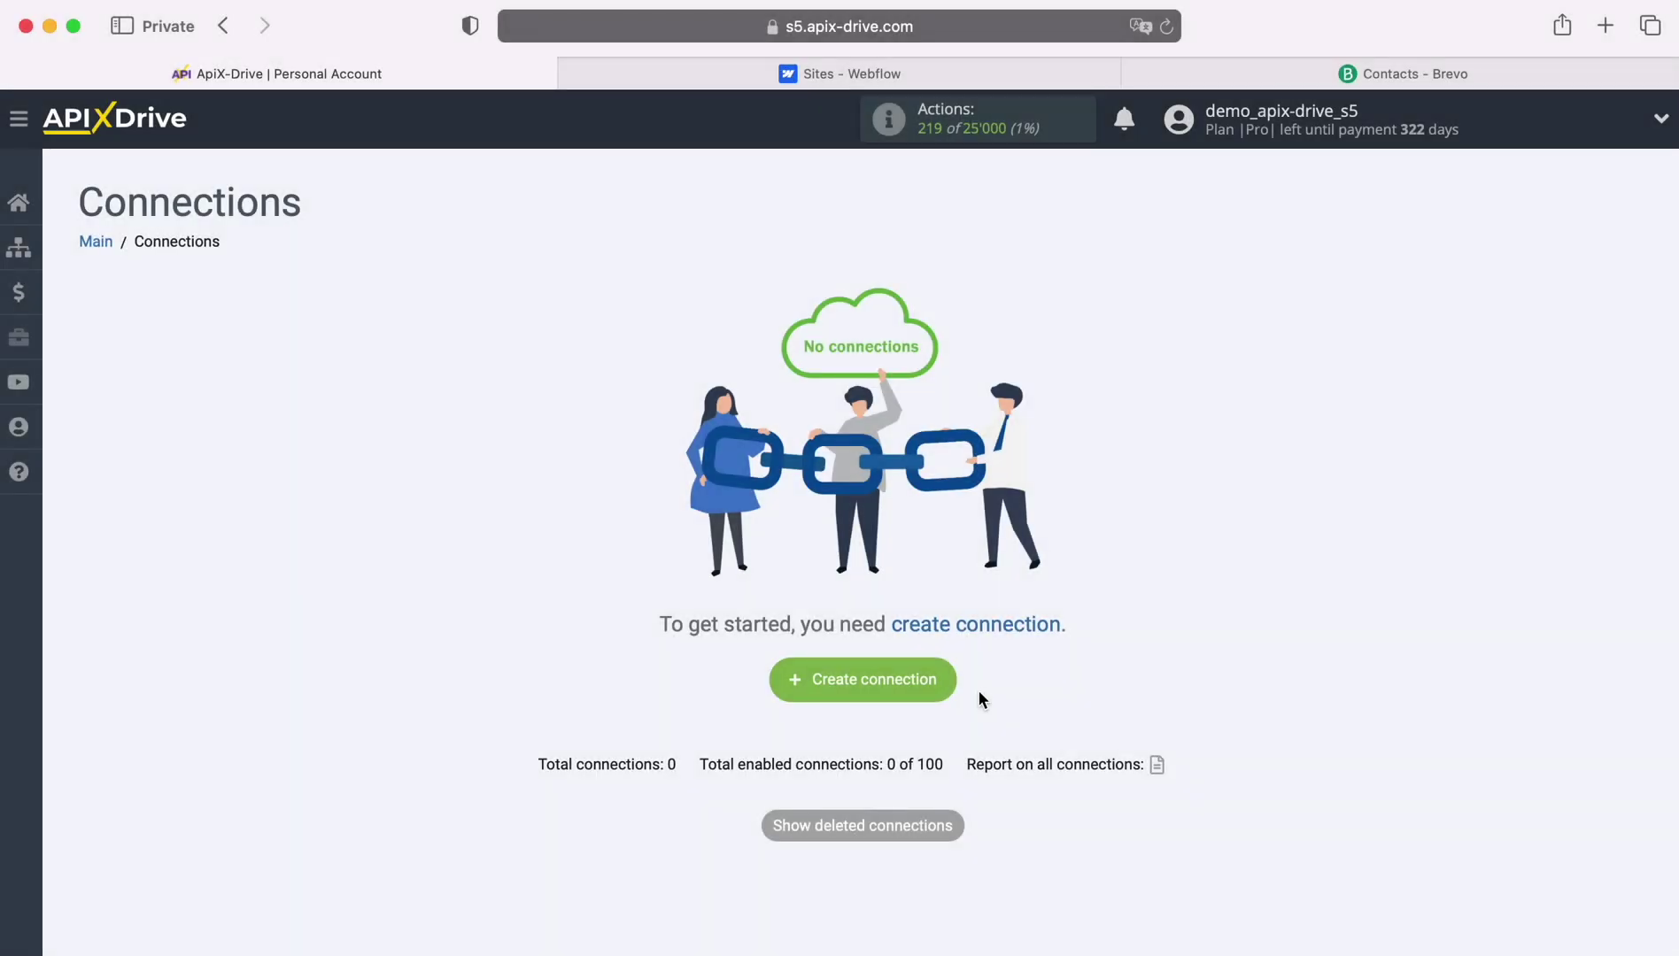
Start a new connection with Webflow as the data source.
click(948, 680)
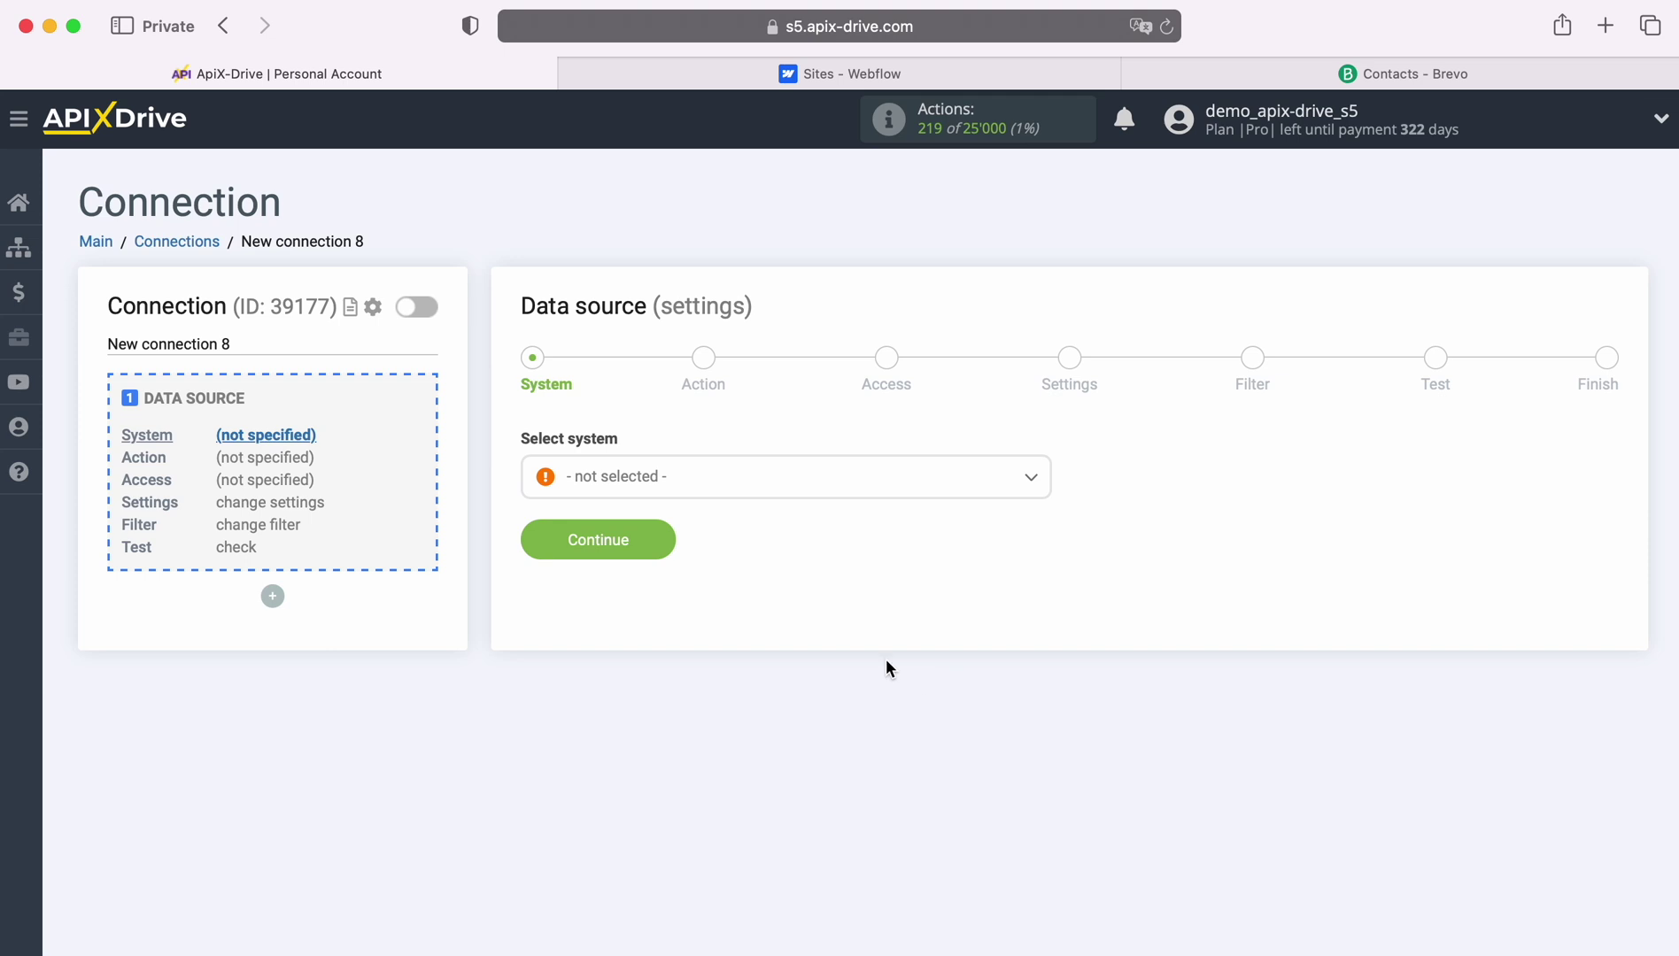
click(805, 496)
scroll(893, 666, down, 10)
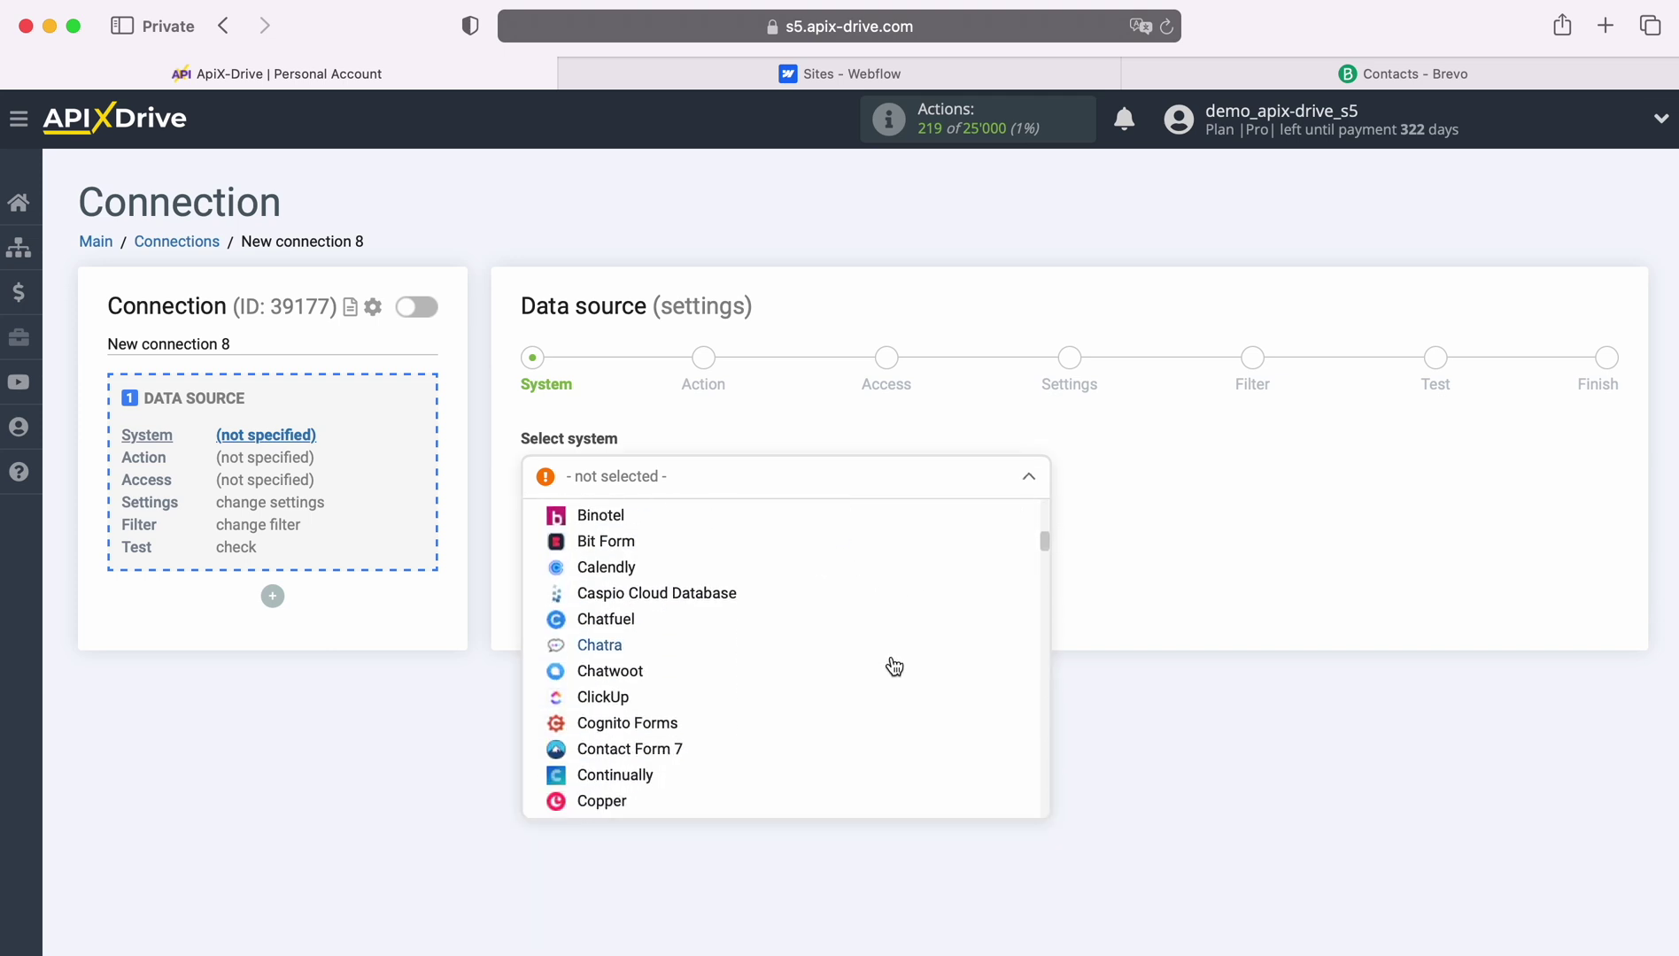
scroll(894, 666, down, 12)
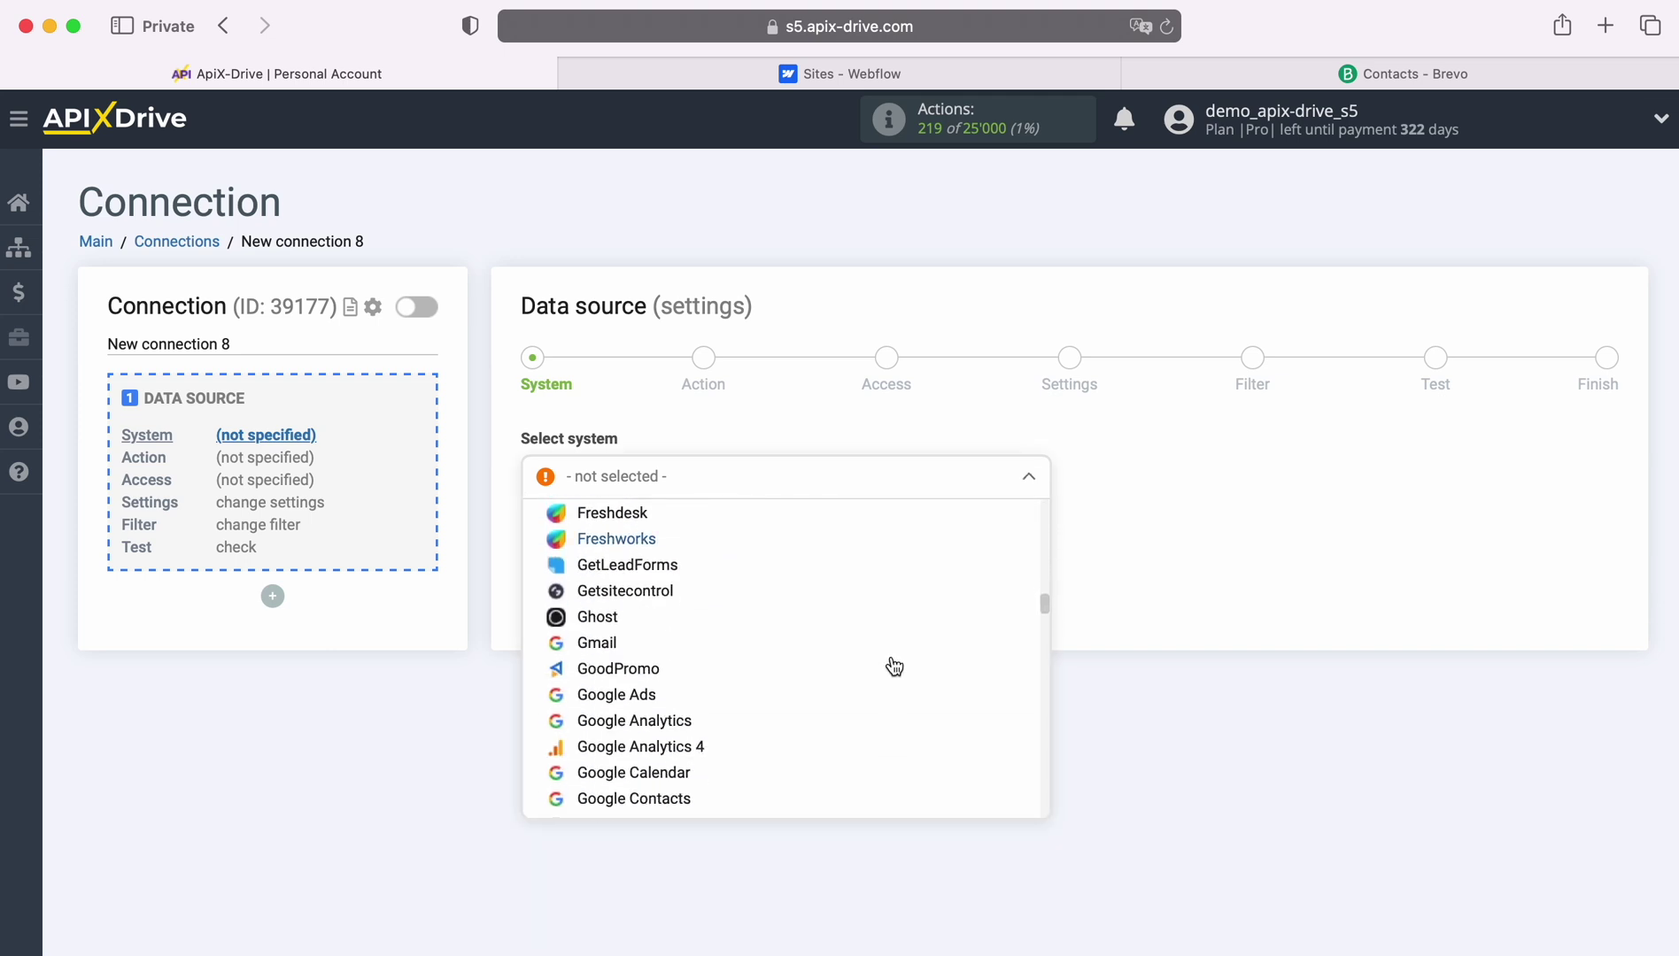
scroll(893, 666, down, 12)
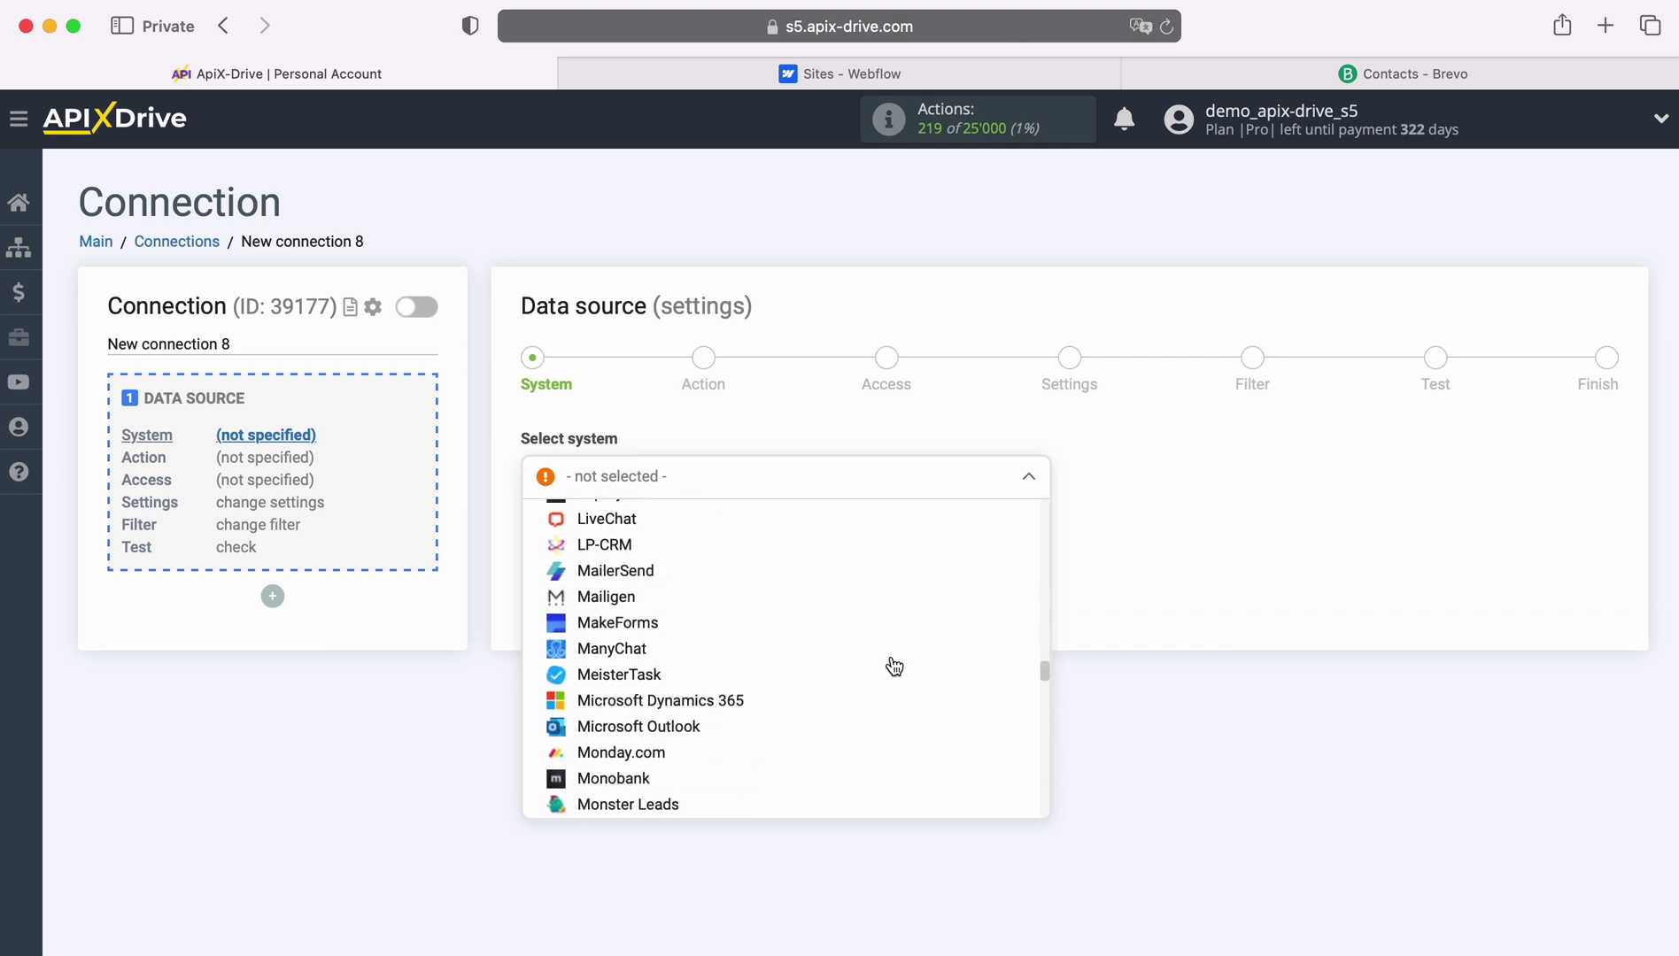
scroll(893, 666, down, 12)
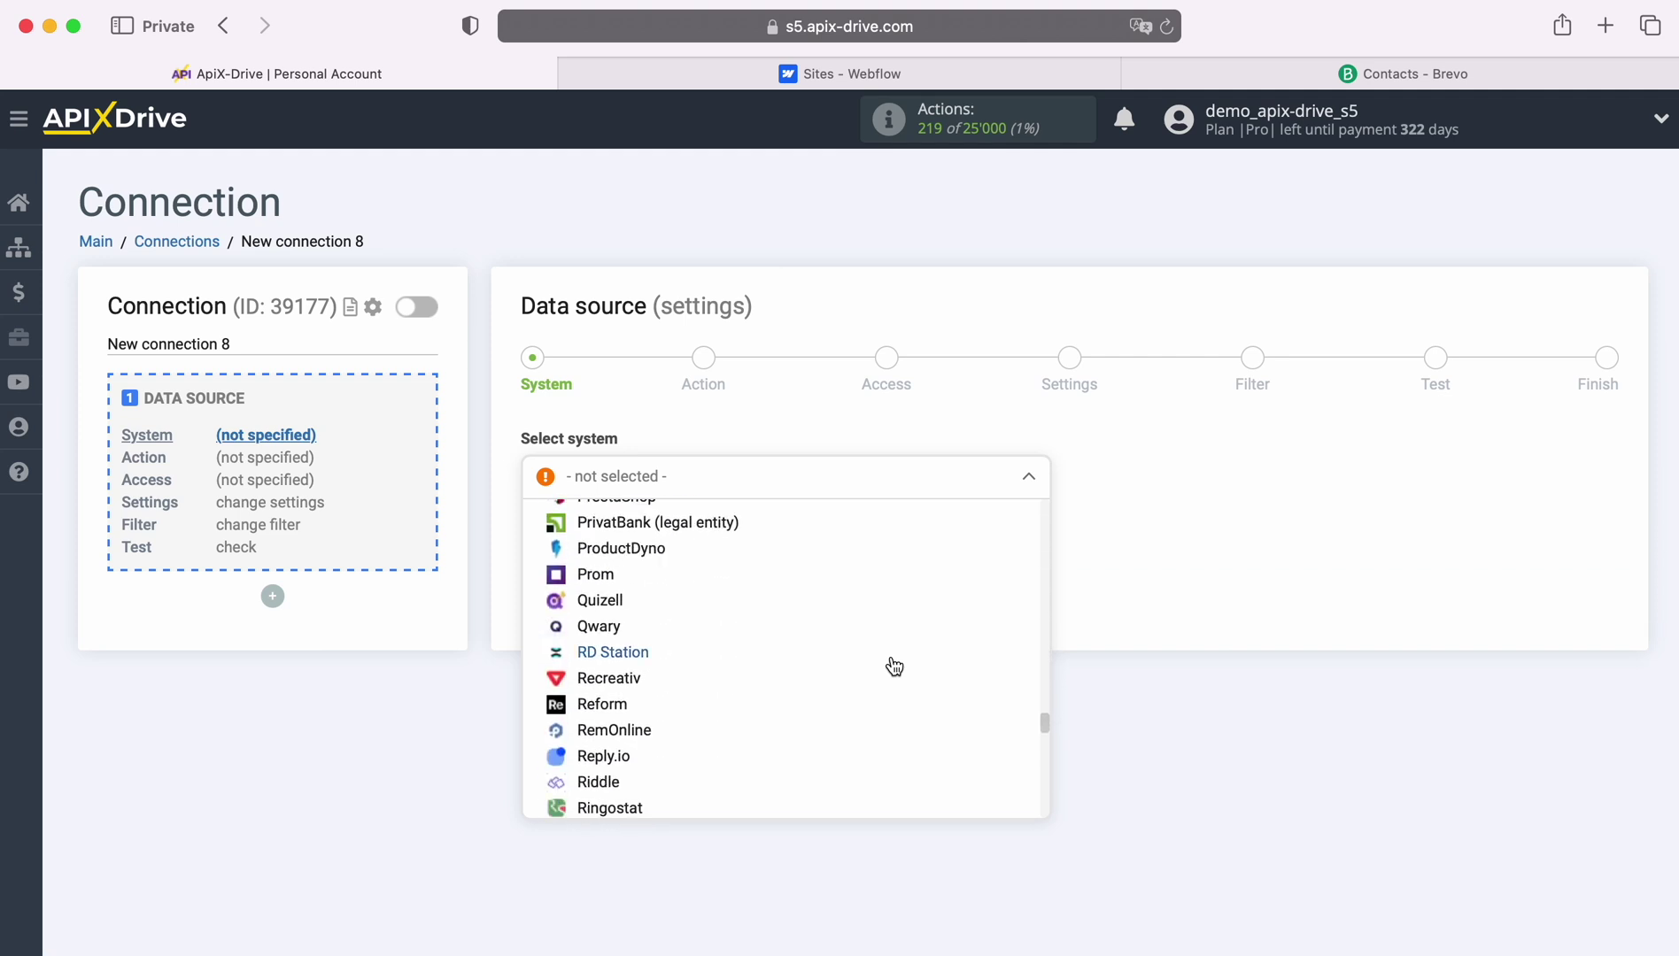
scroll(894, 666, down, 12)
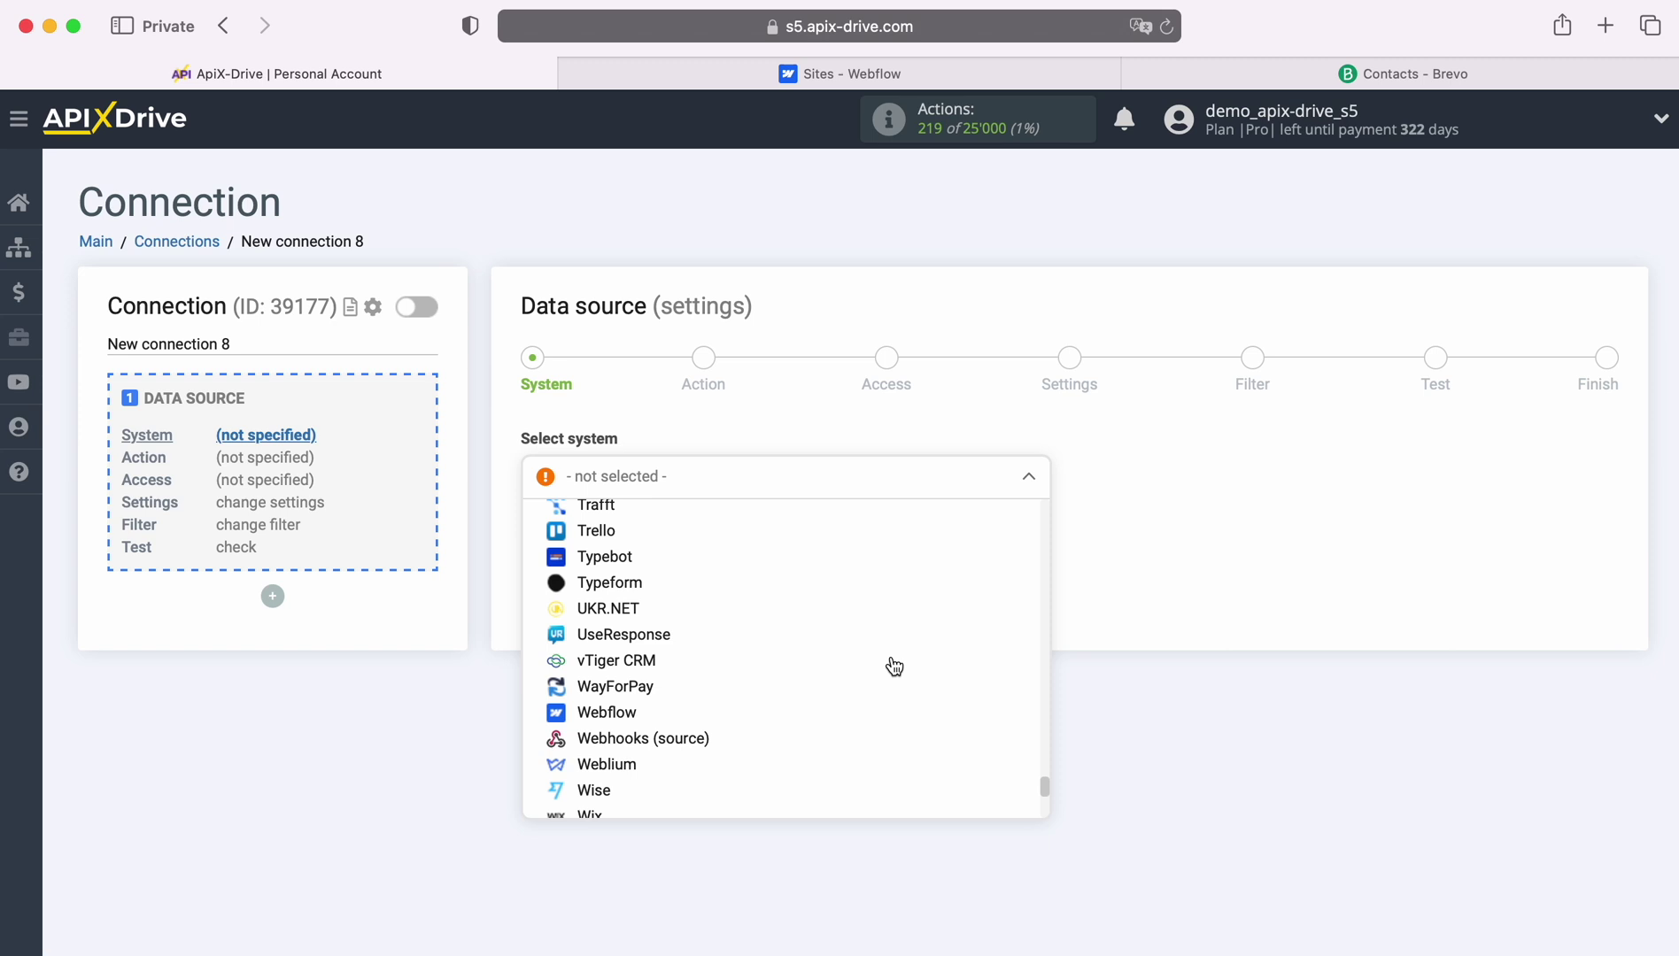
click(617, 676)
click(655, 536)
Set the Webflow action to Get form DATA (new) and continue.
click(761, 479)
click(711, 591)
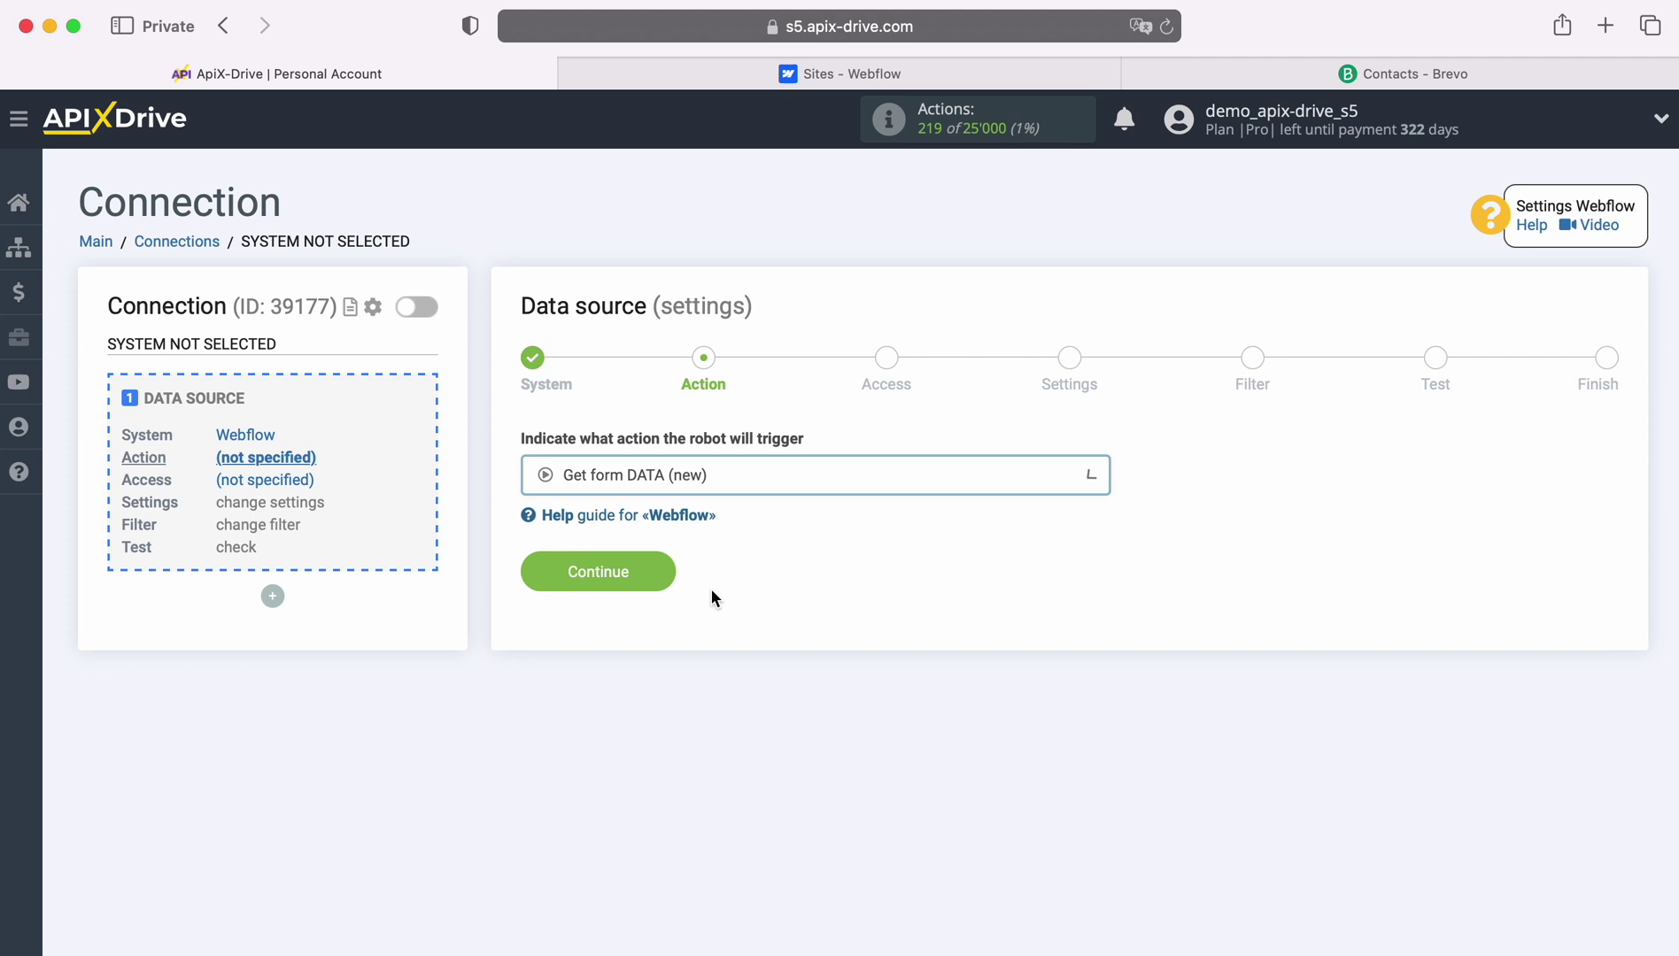
click(664, 571)
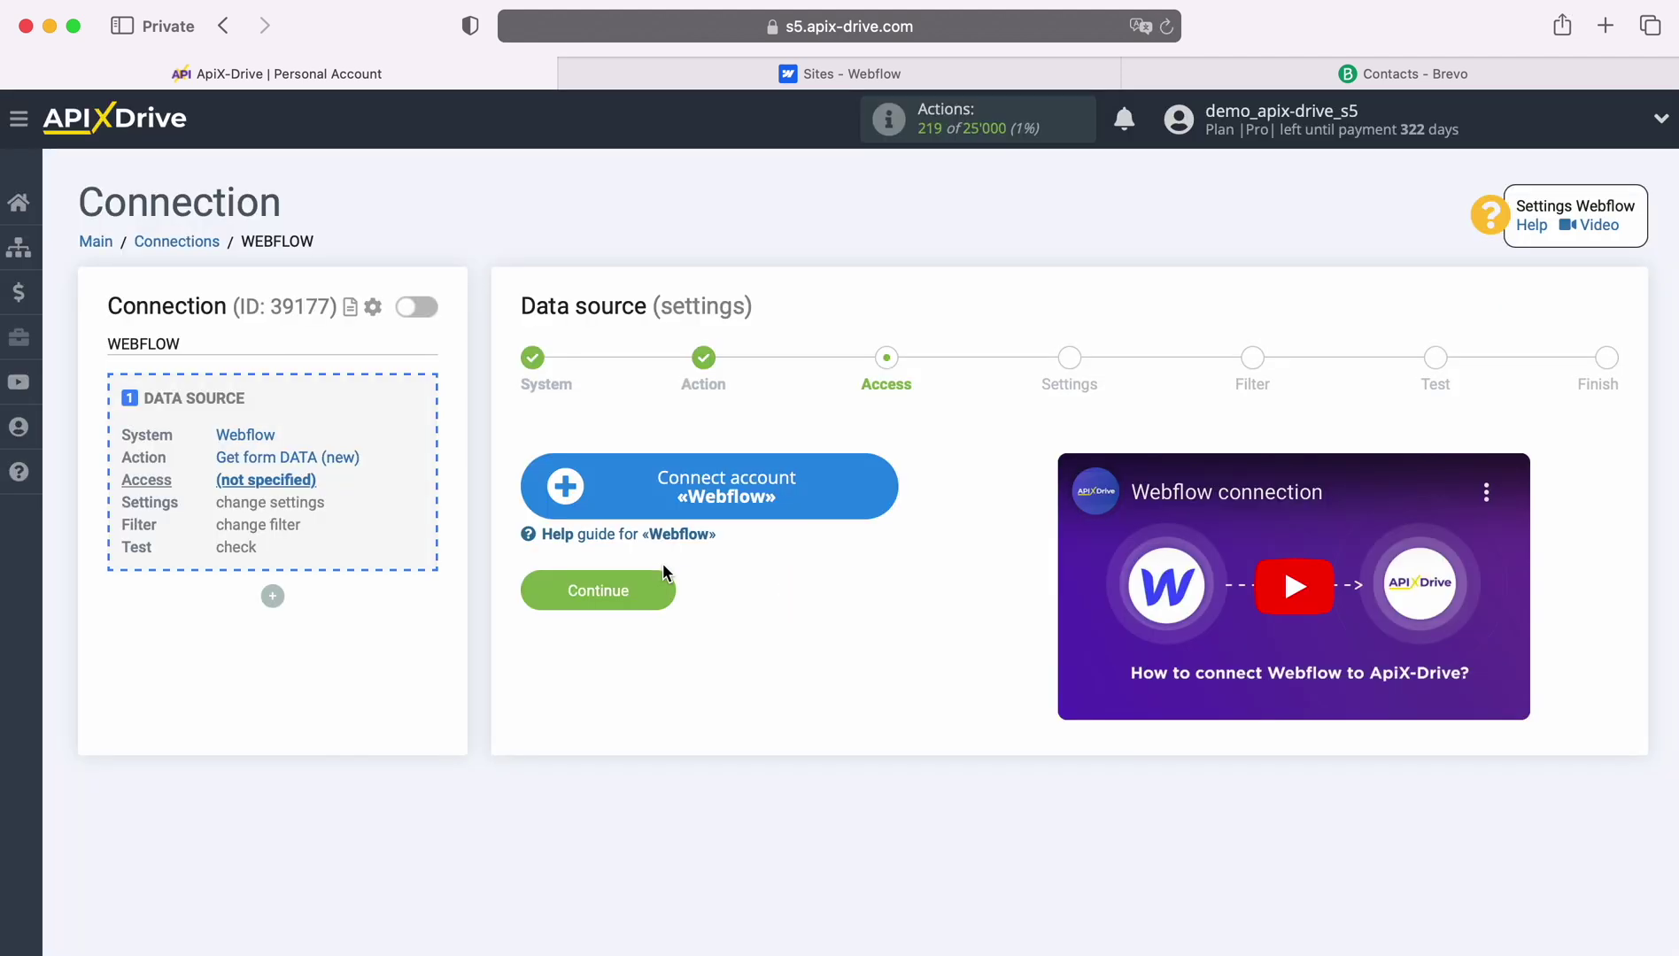
Log in to Webflow with the account e-mail and password, then authorize ApiX-Drive for the workspace.
click(888, 487)
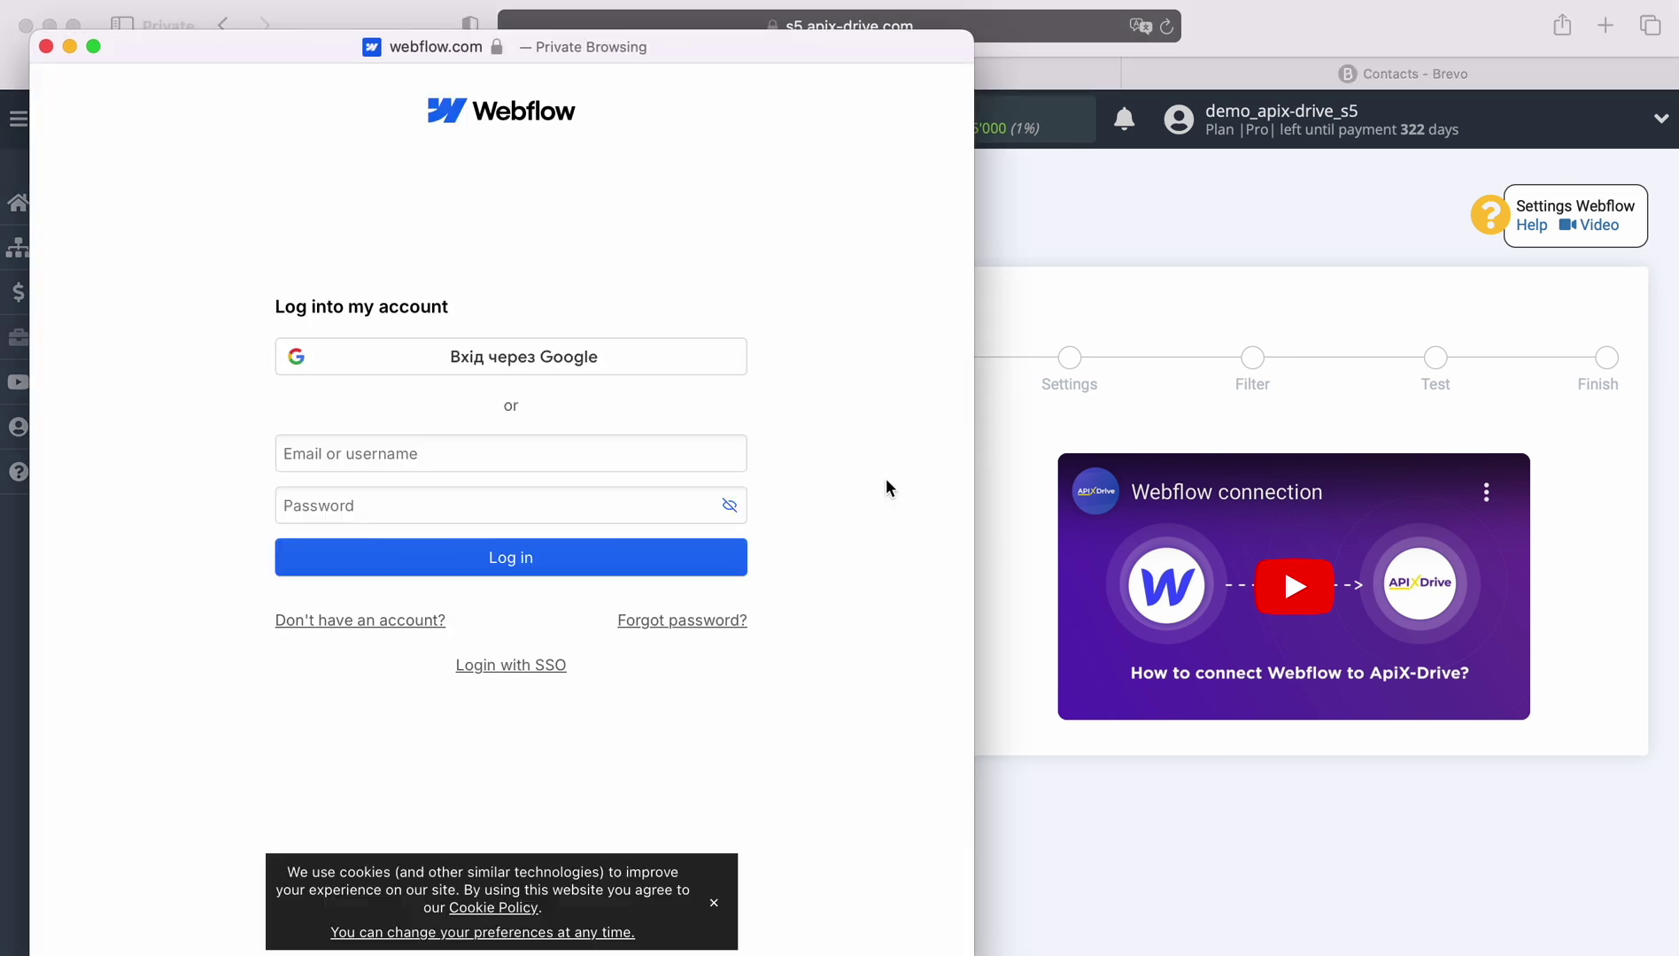
click(373, 453)
right_click(374, 453)
click(412, 519)
click(404, 509)
text(••••••••••)
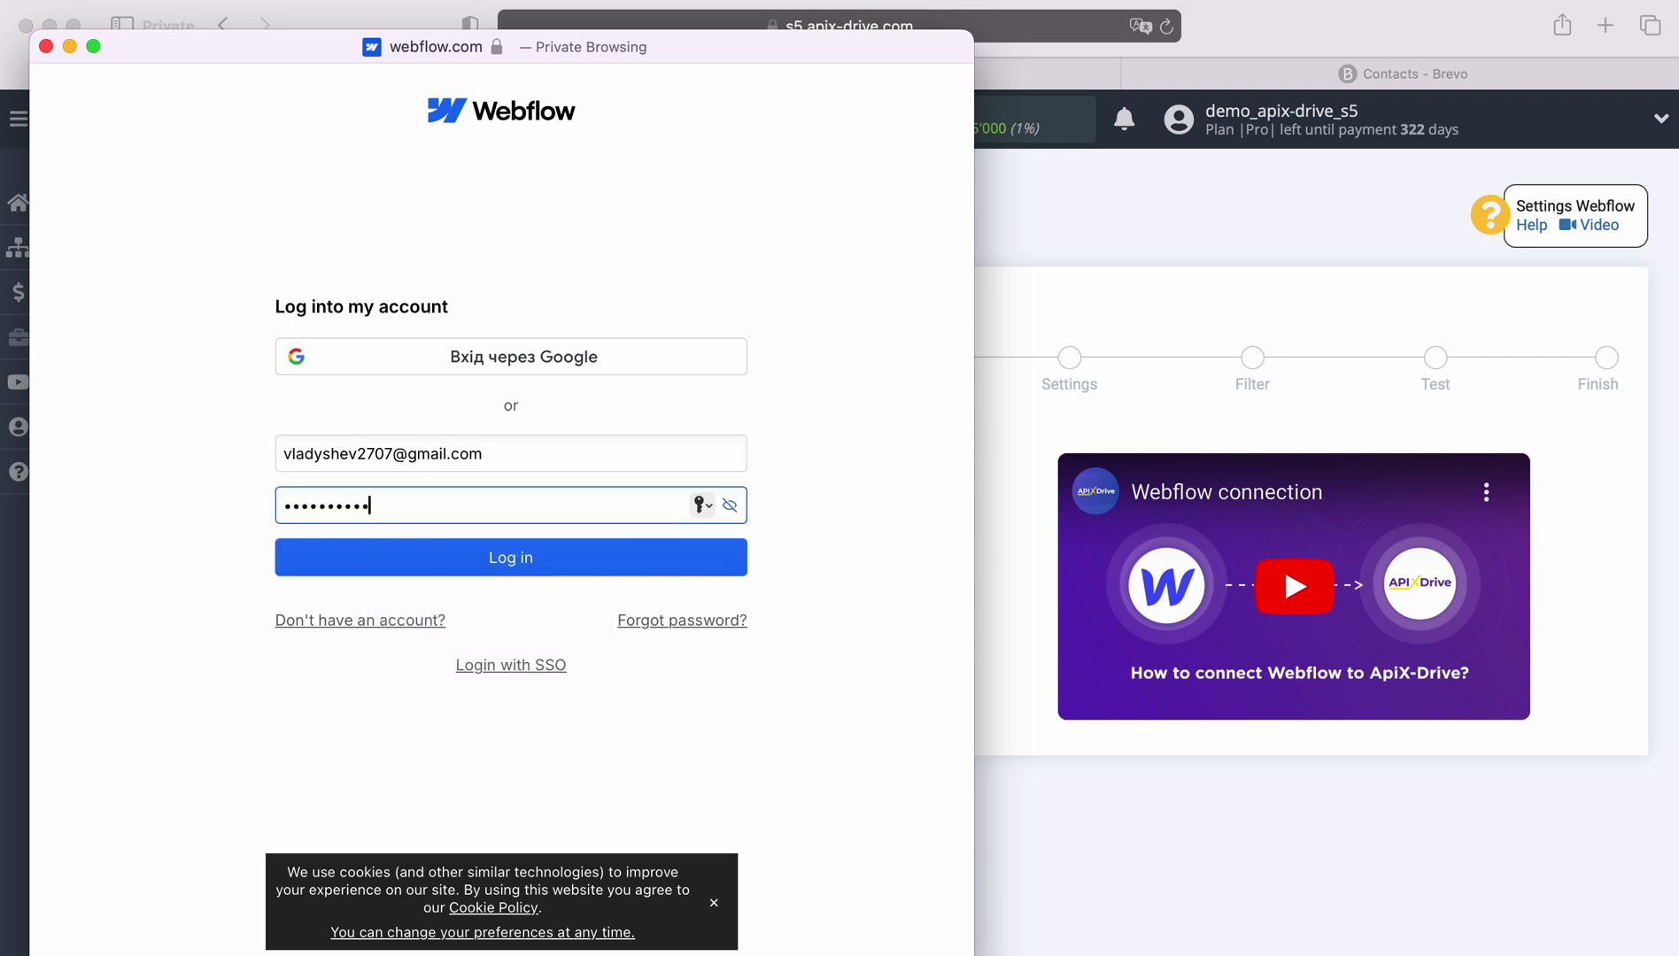
click(522, 560)
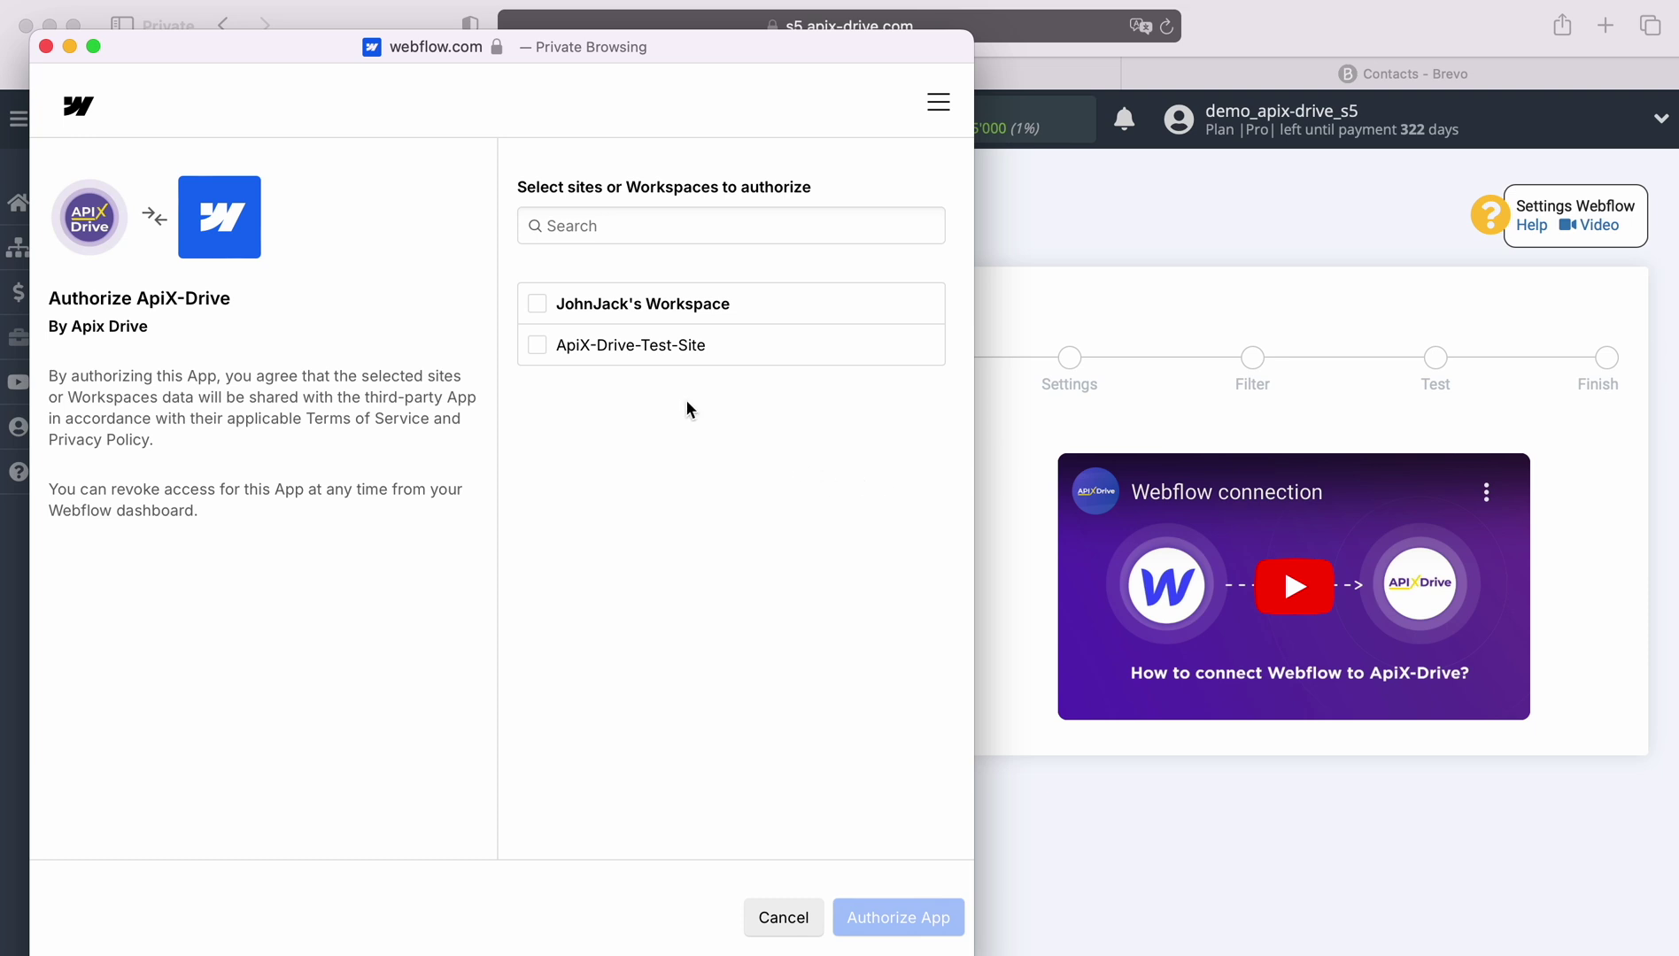
click(537, 305)
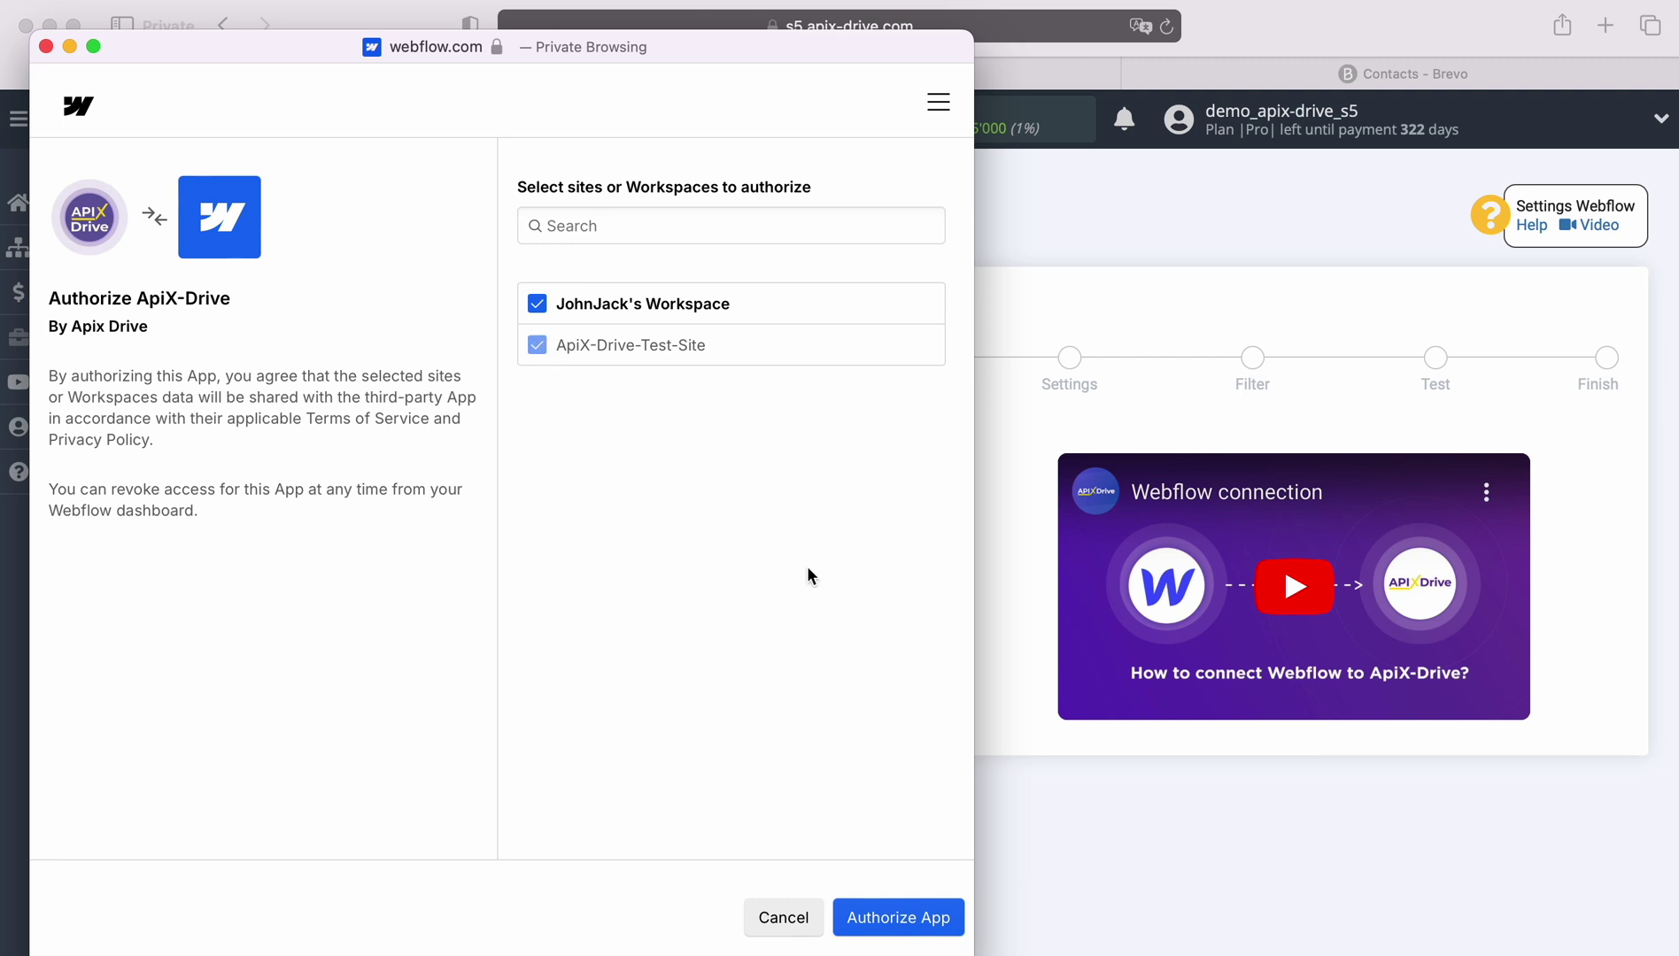
click(866, 919)
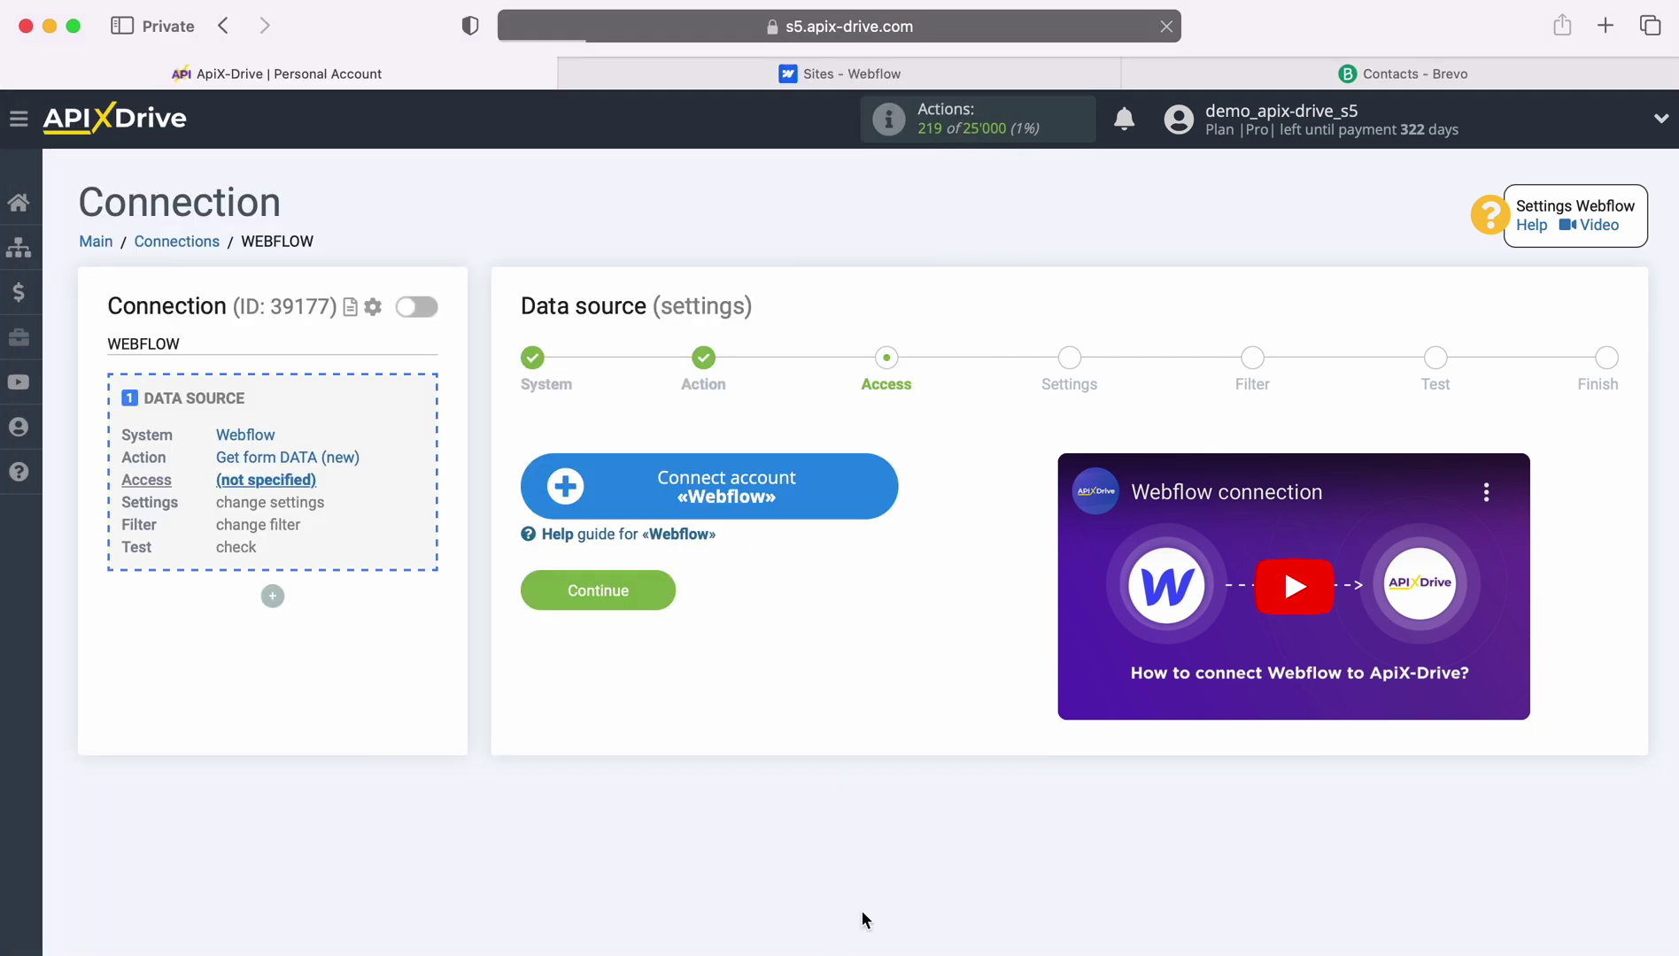
Attach the newly connected Webflow account as the source login.
click(838, 479)
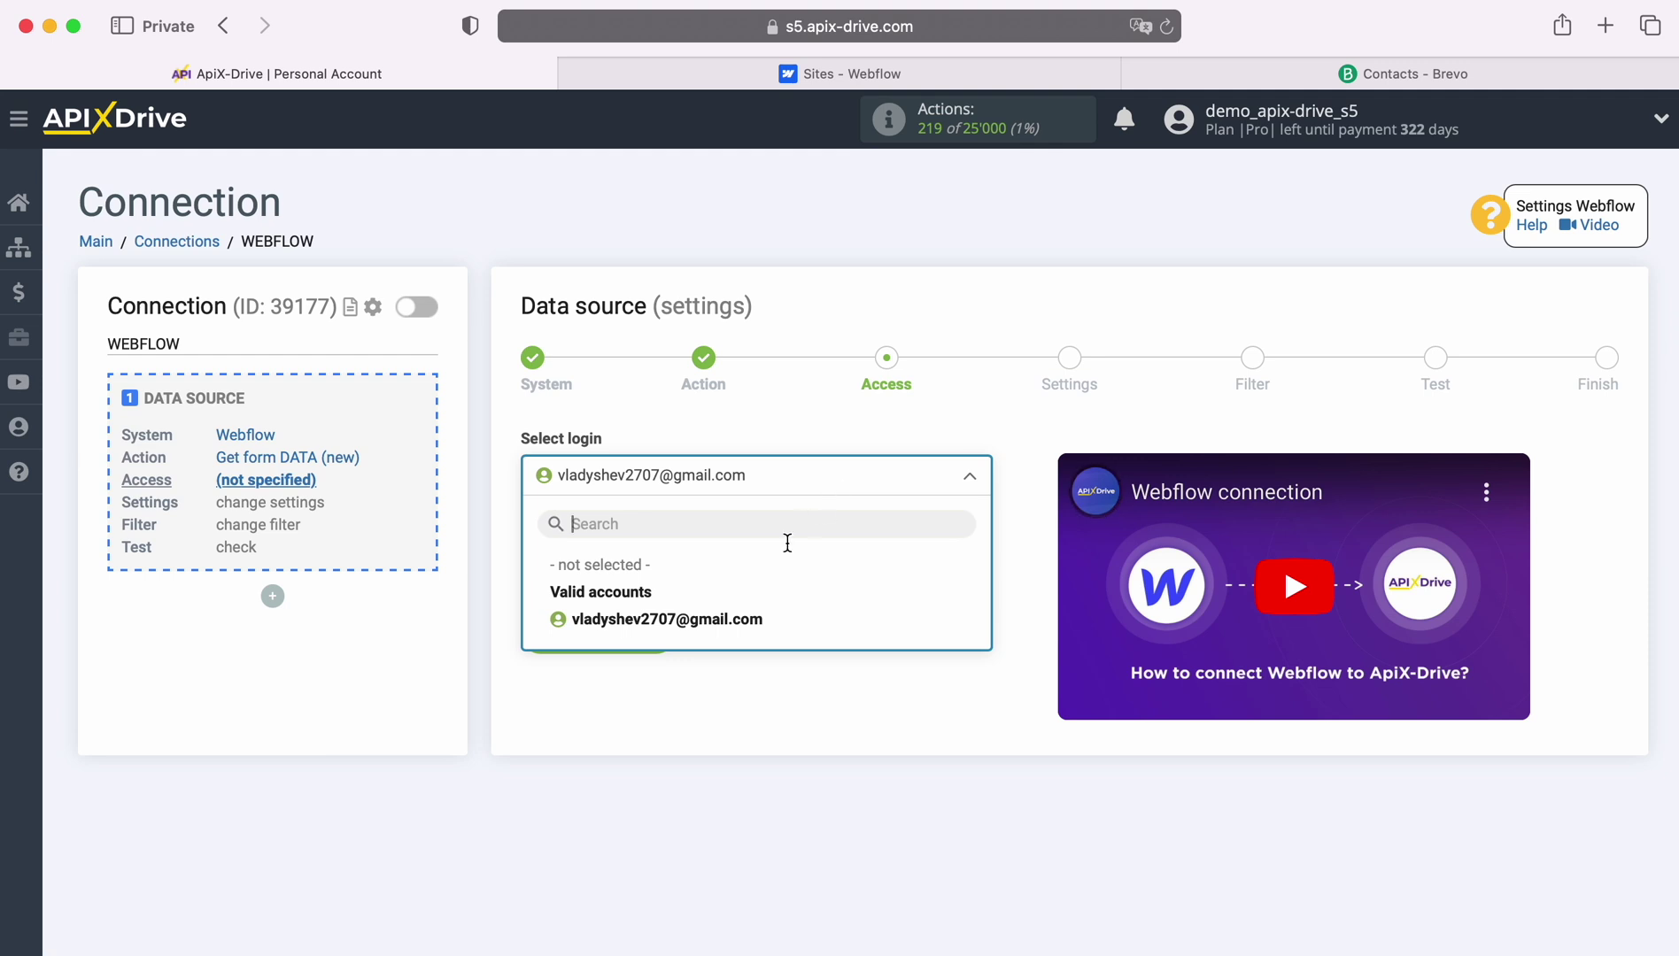
click(749, 622)
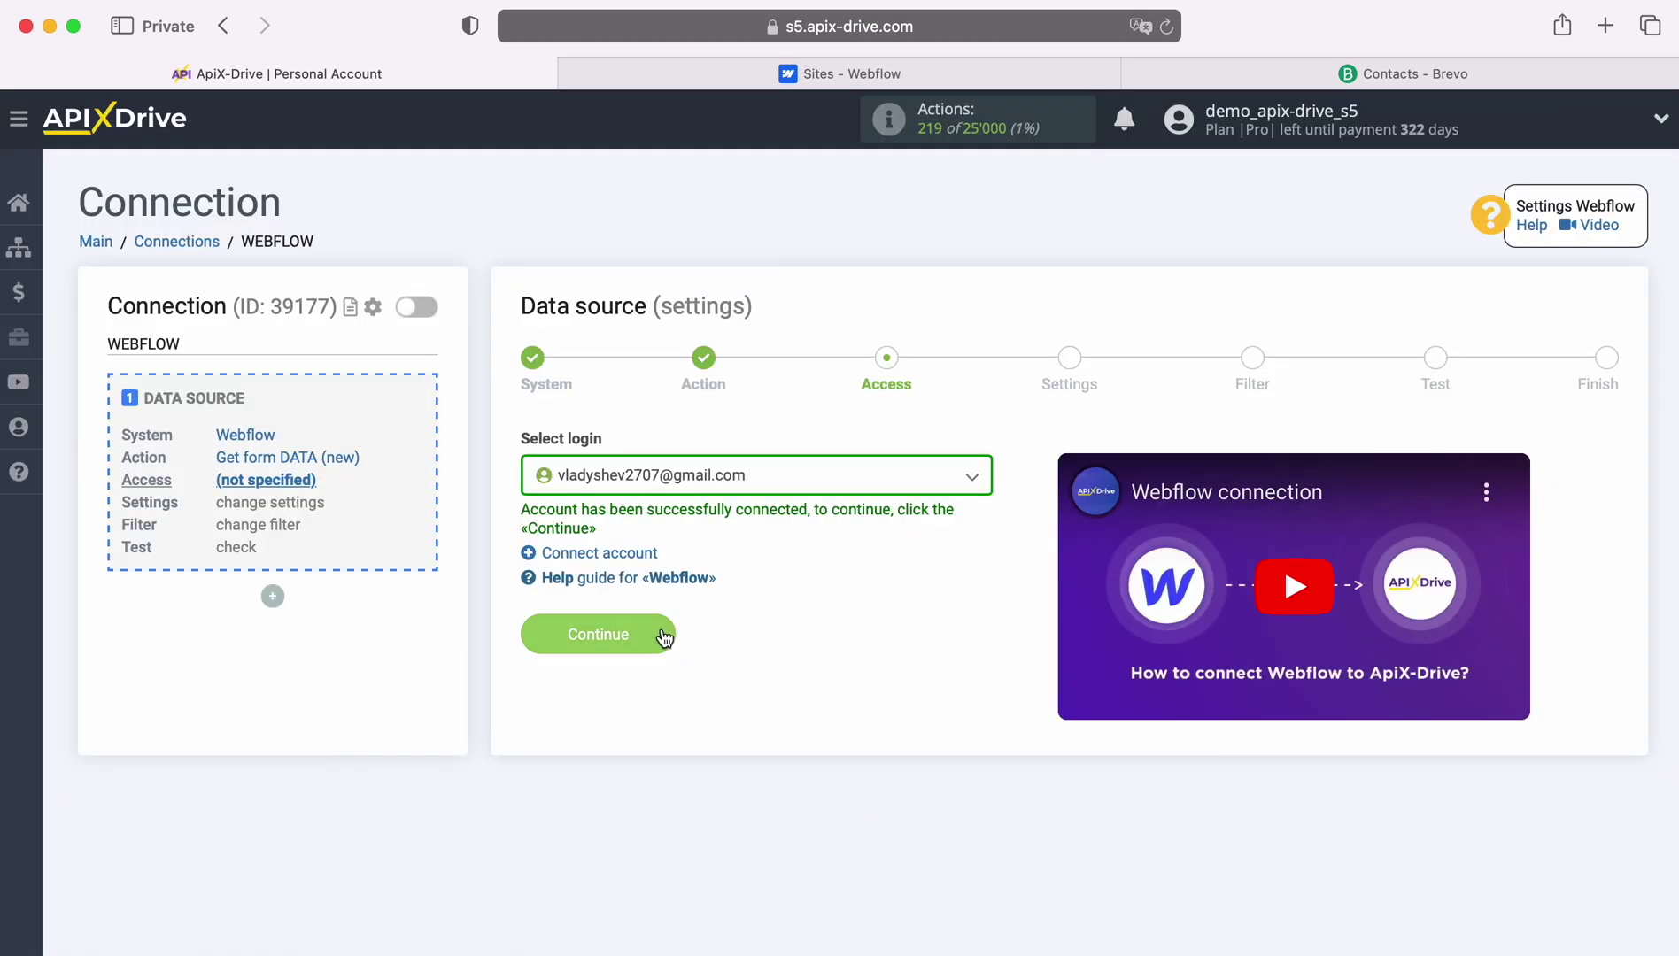
click(662, 632)
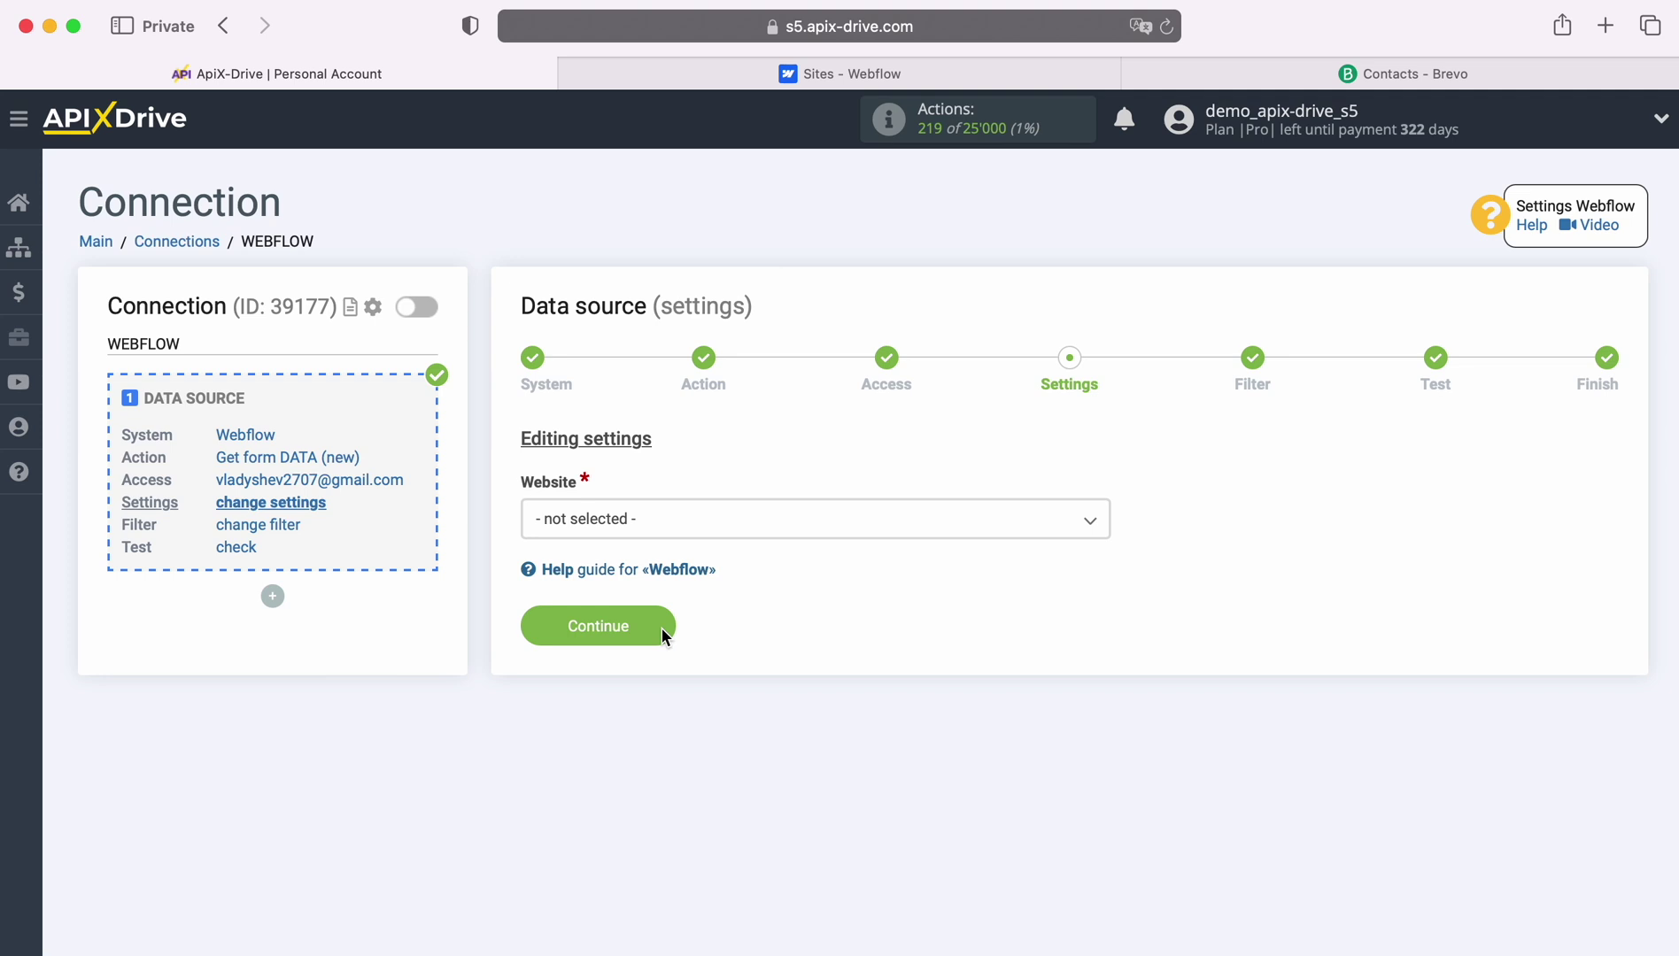
Choose ApiX-Drive-Test-Site as the website and skip the filter step.
click(719, 523)
click(679, 637)
click(667, 629)
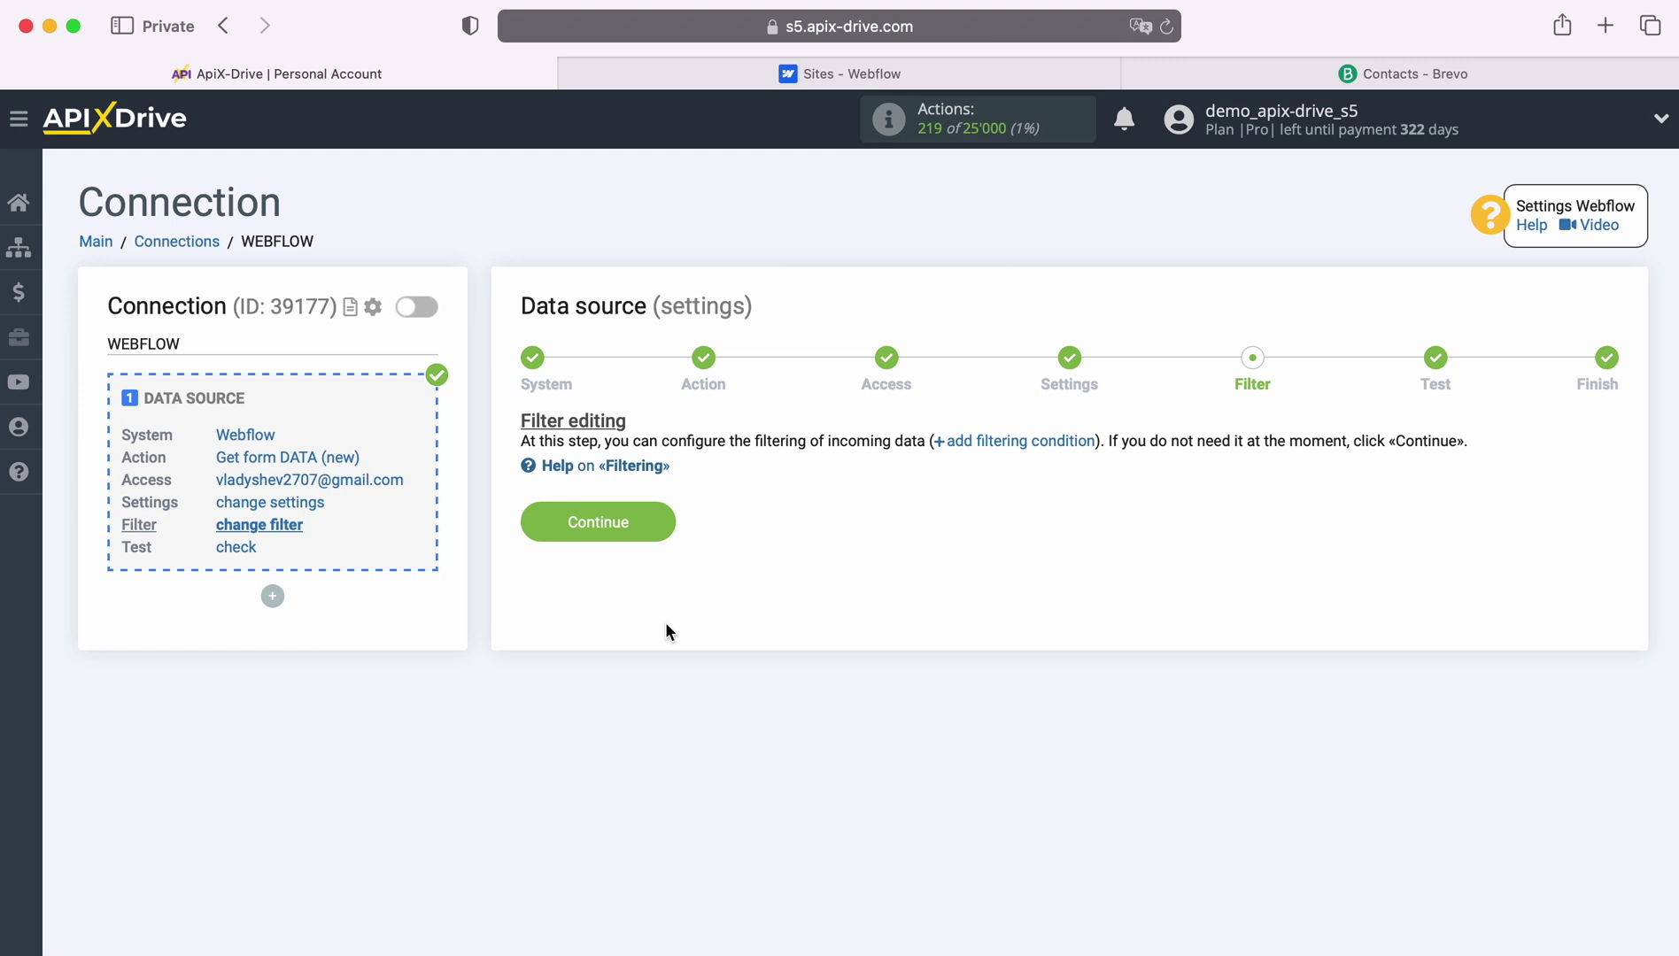
click(664, 523)
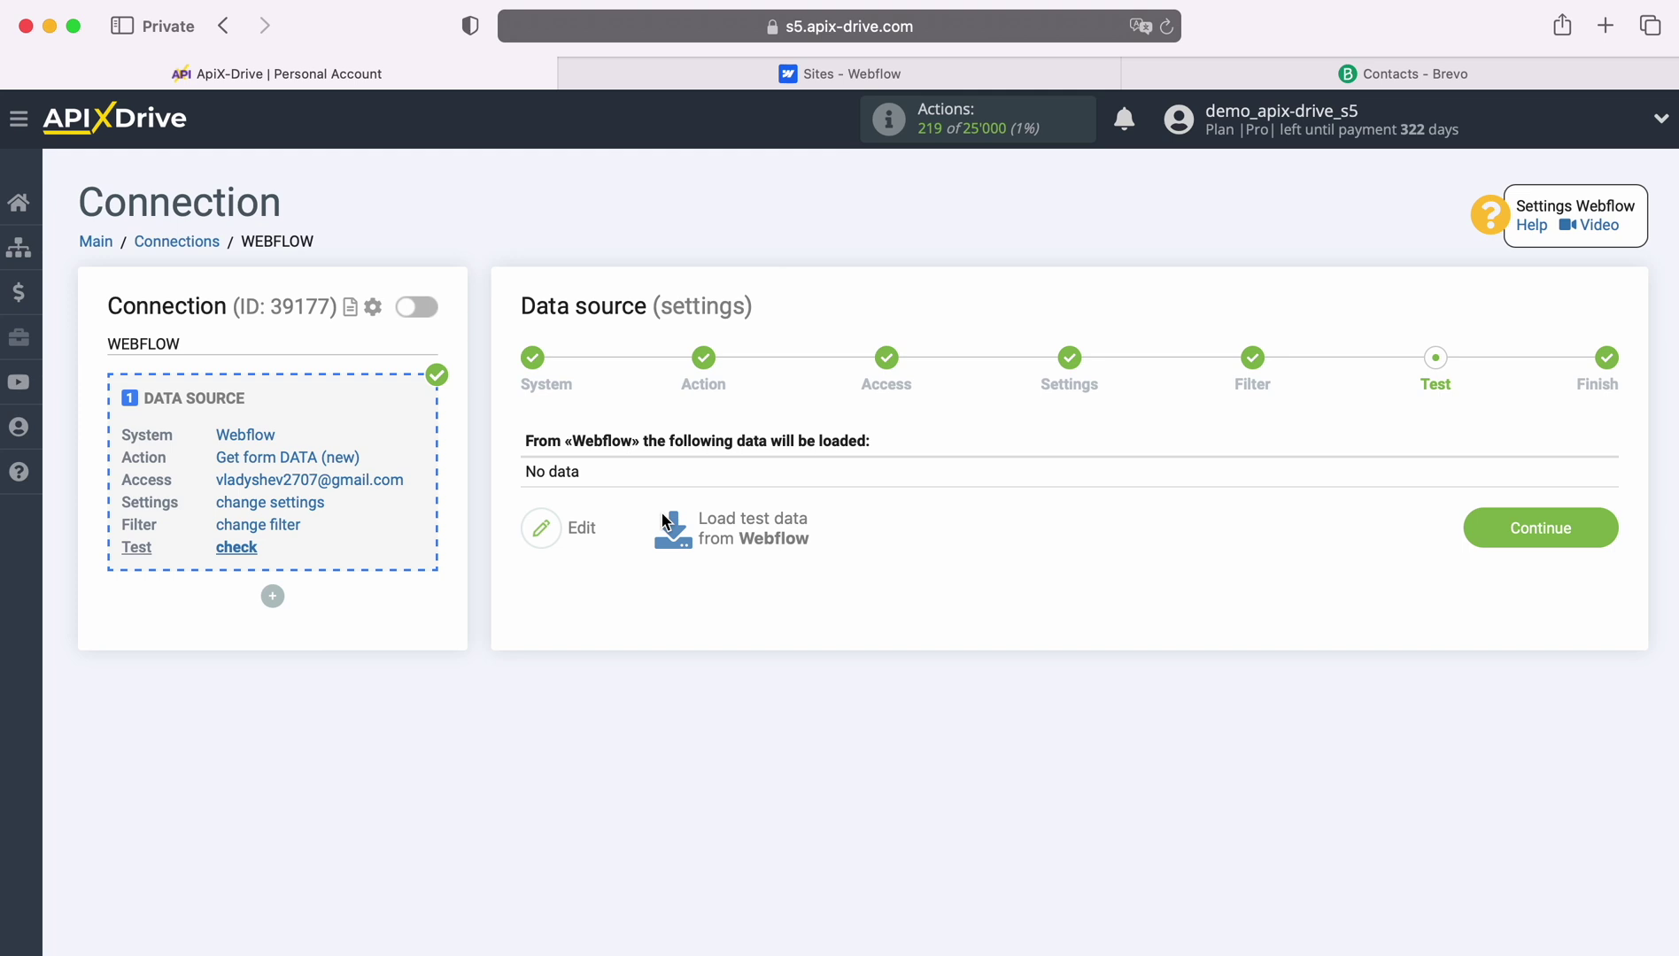
Open the published test site and enter a sample first and last name in Form 1.
click(789, 74)
click(591, 523)
click(503, 499)
key(Tab)
Add a sample e-mail and phone number and submit Form 1 with Get Notified.
key(Tab)
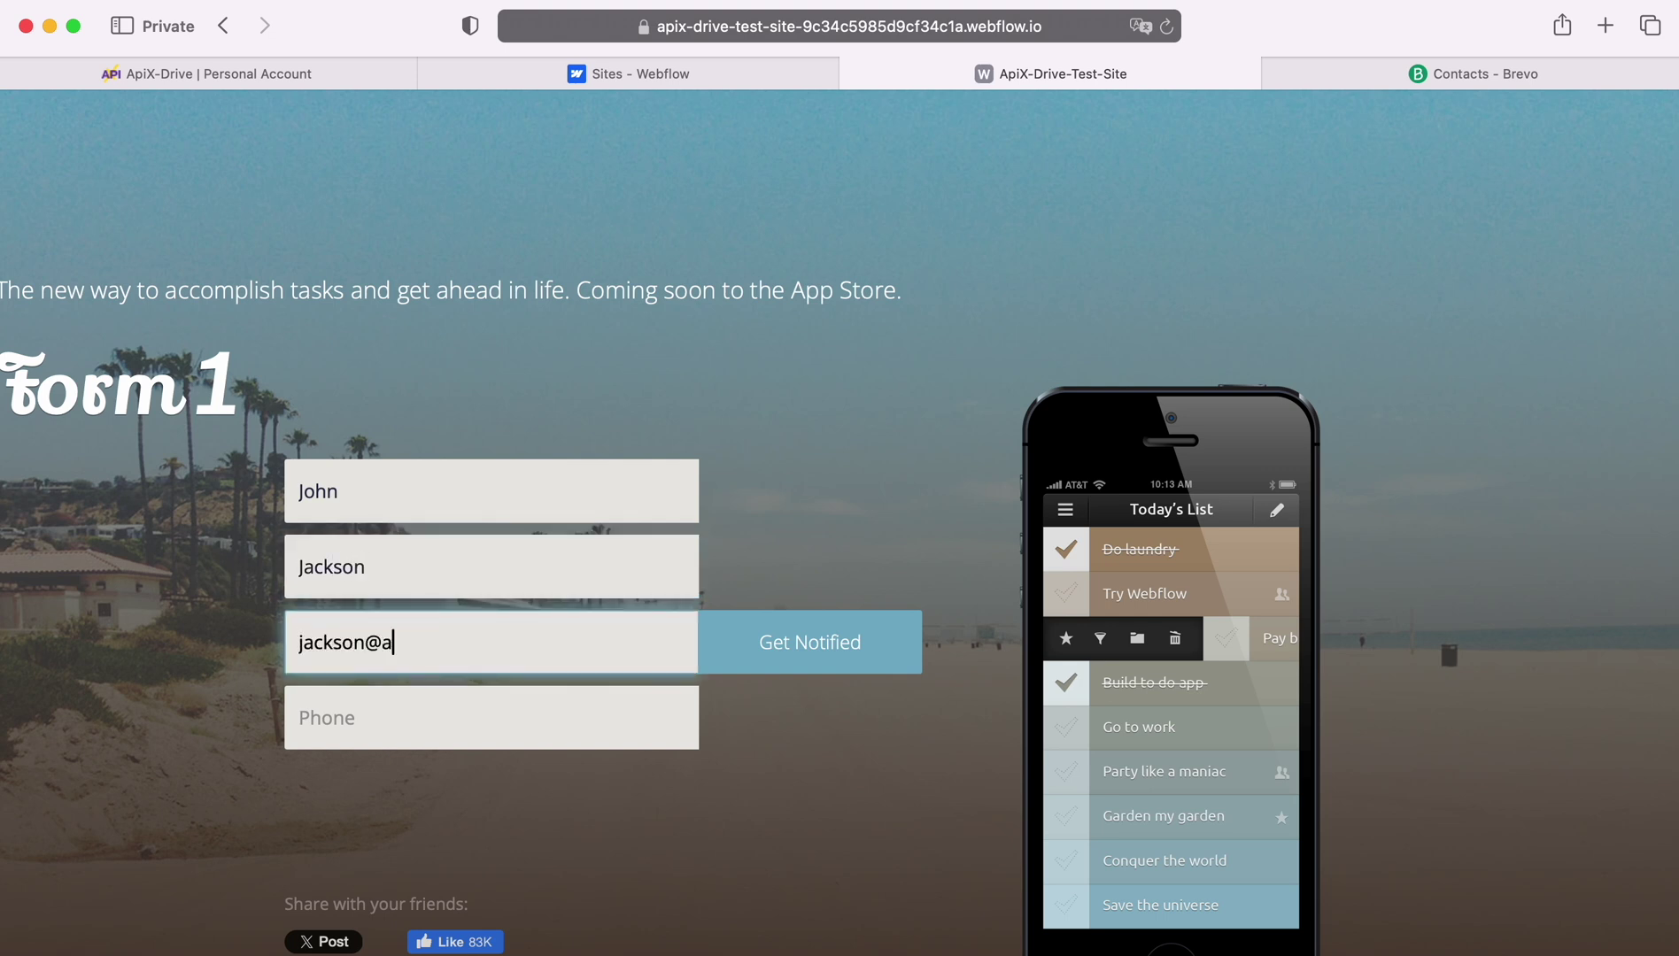
key(Tab)
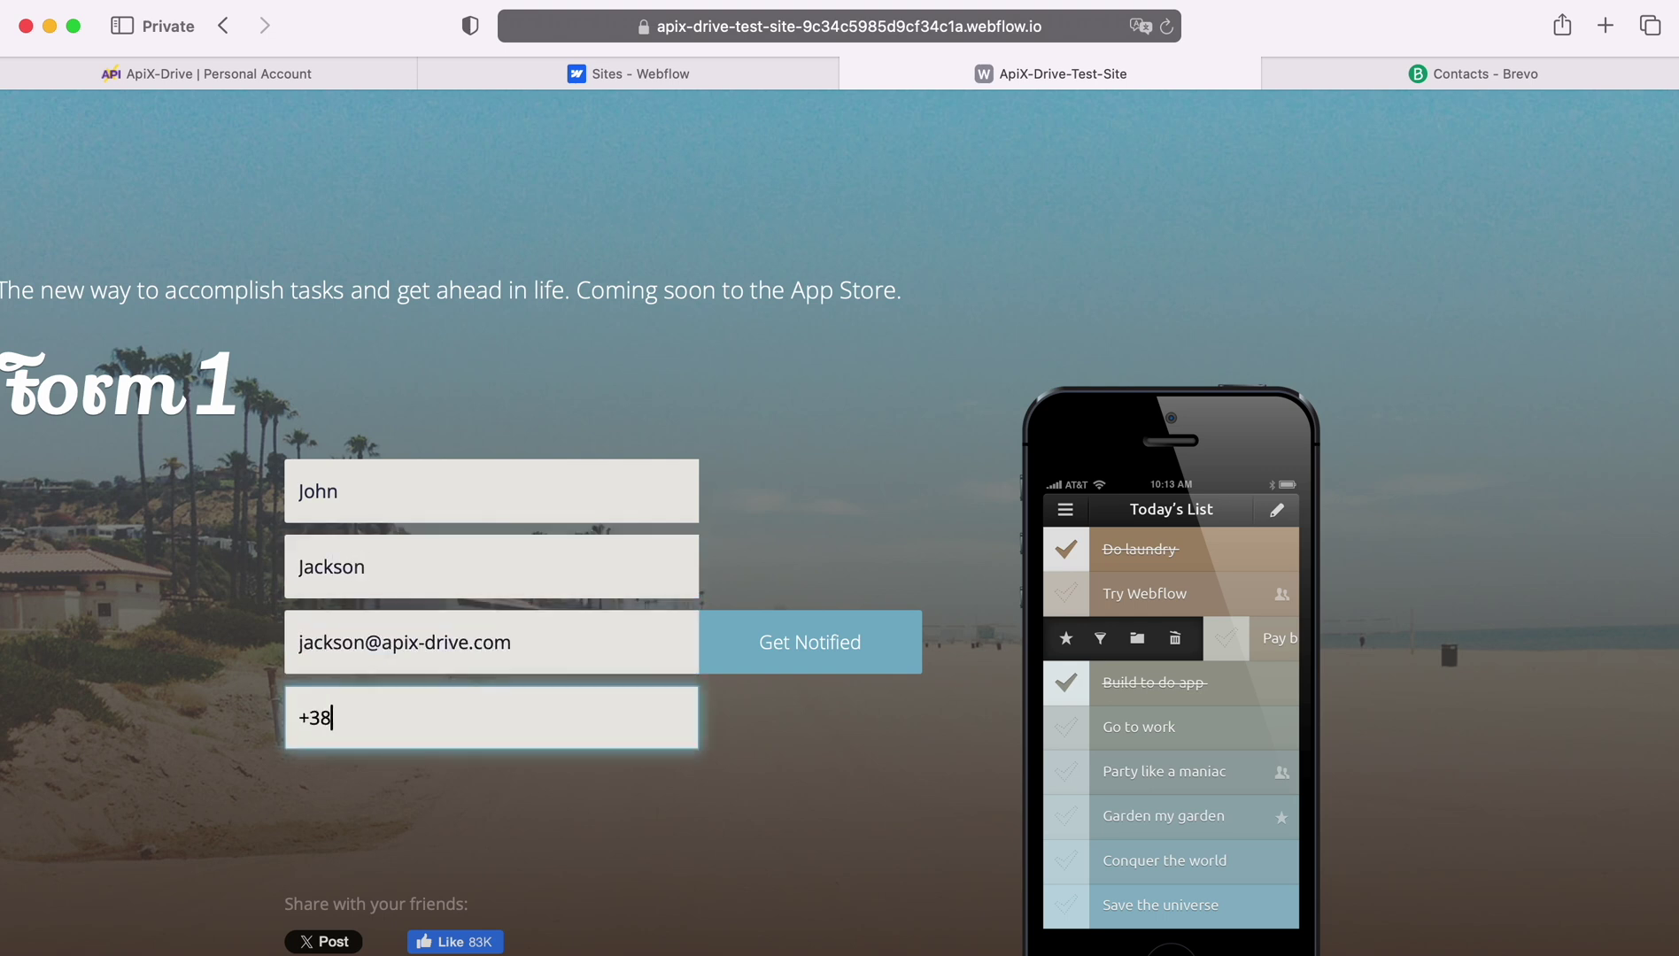
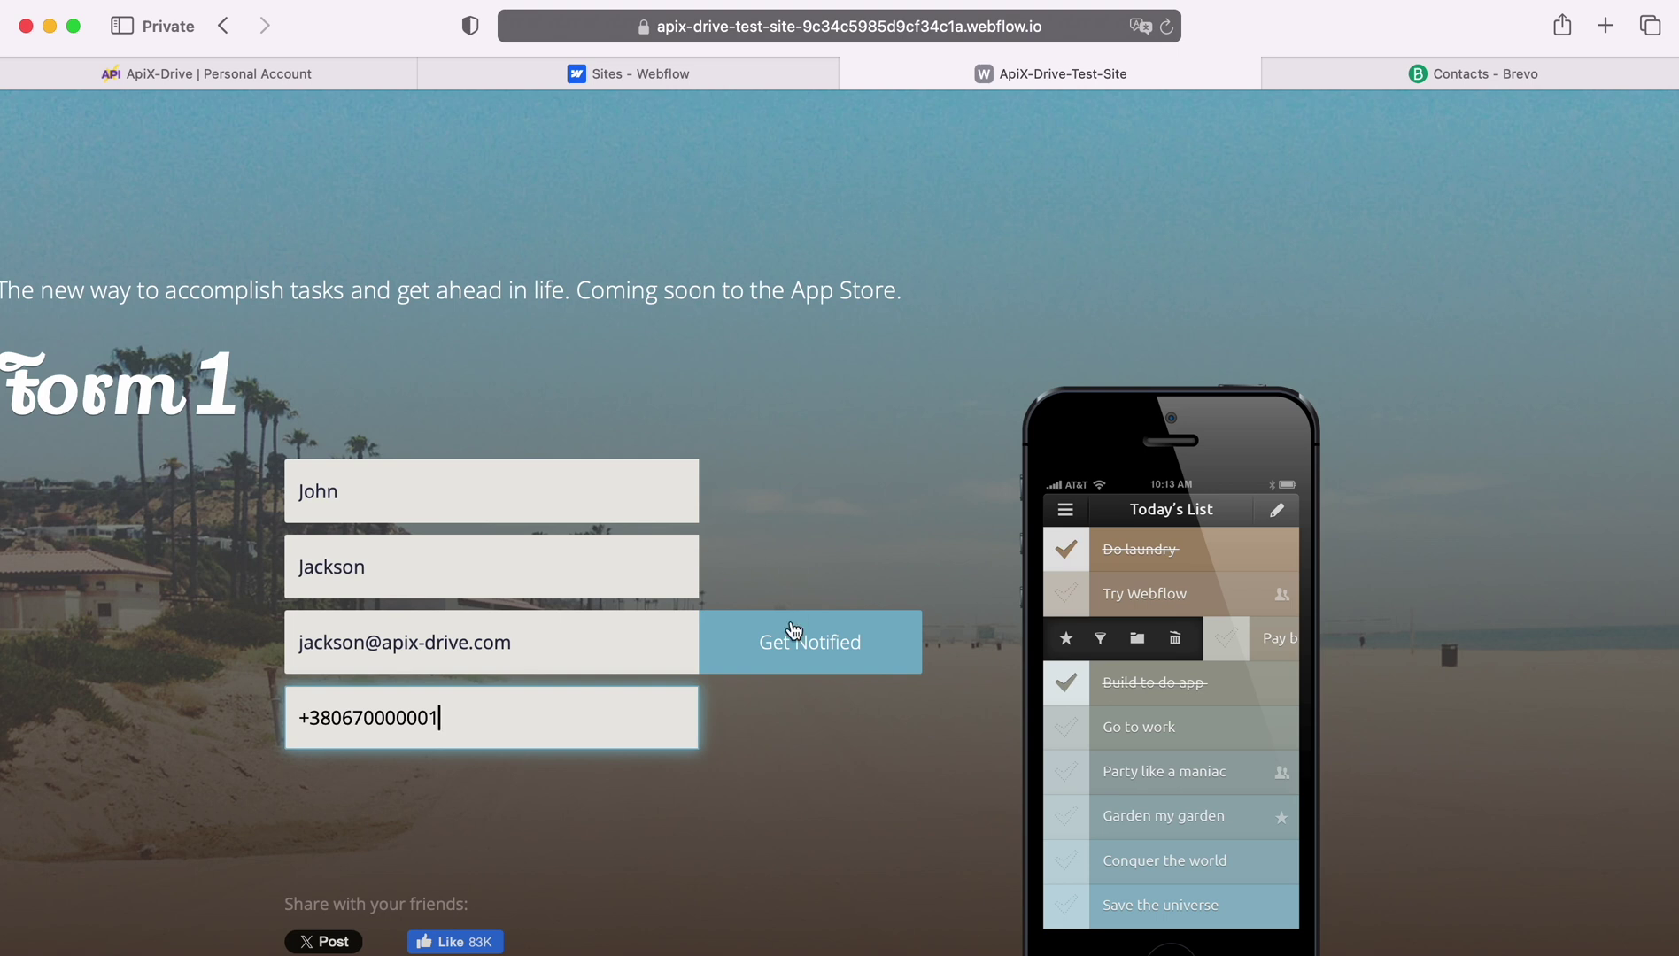
click(804, 645)
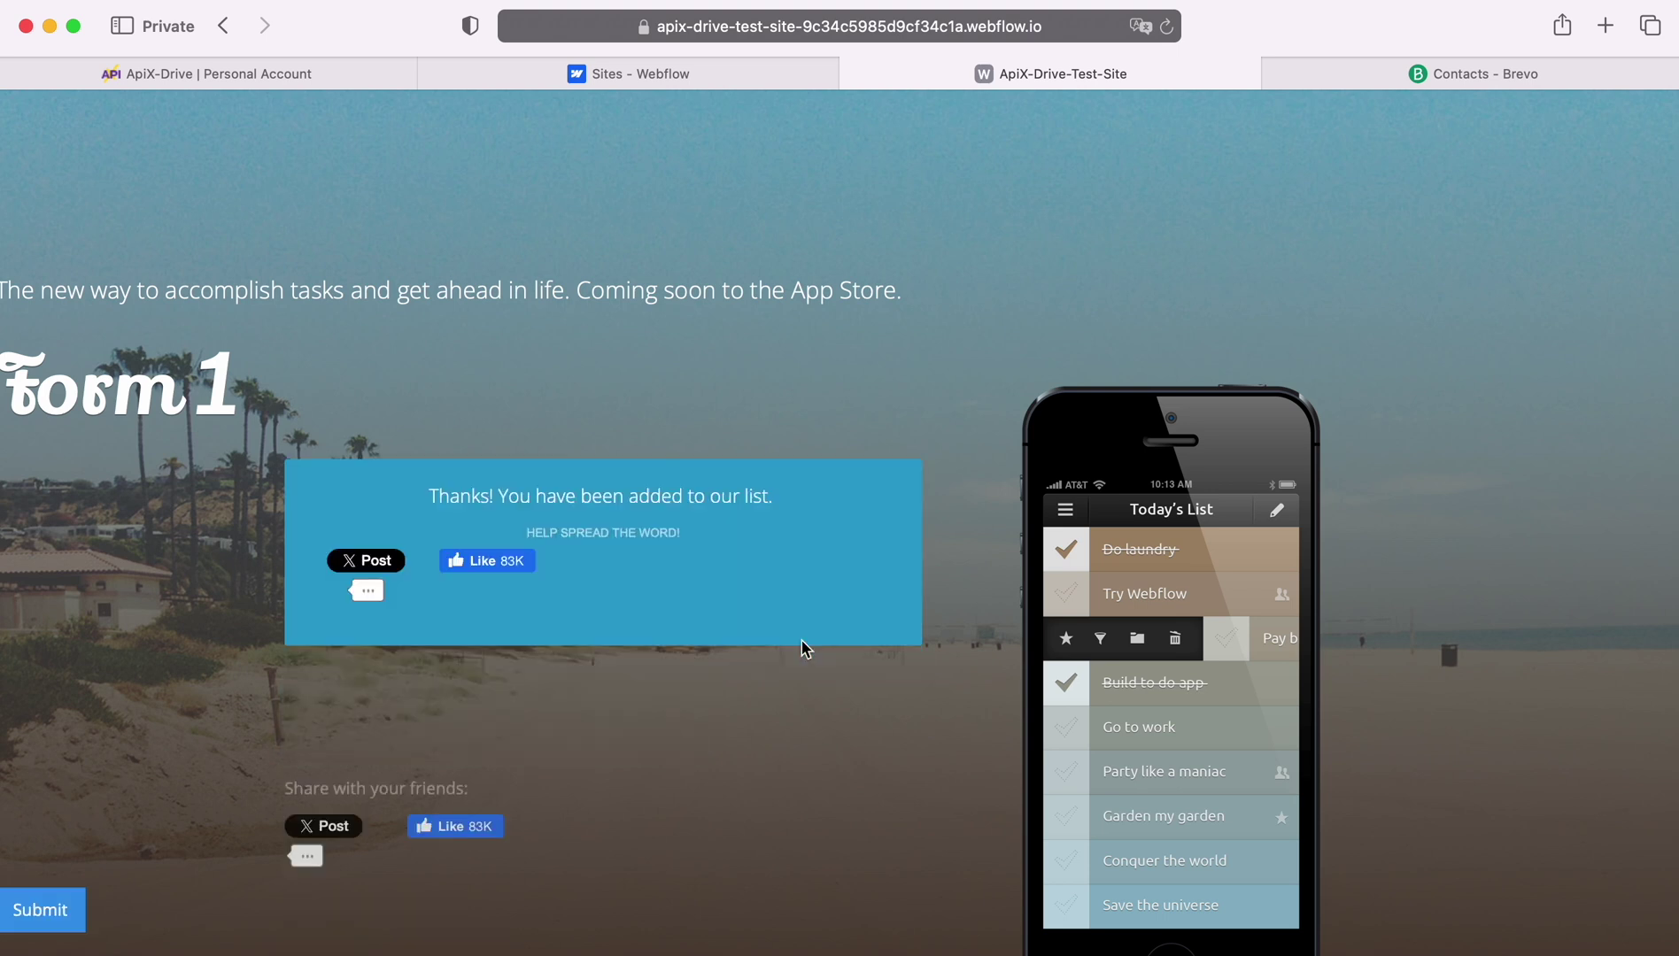
click(118, 74)
Load the submitted Webflow lead as test data and finish the source setup.
click(752, 519)
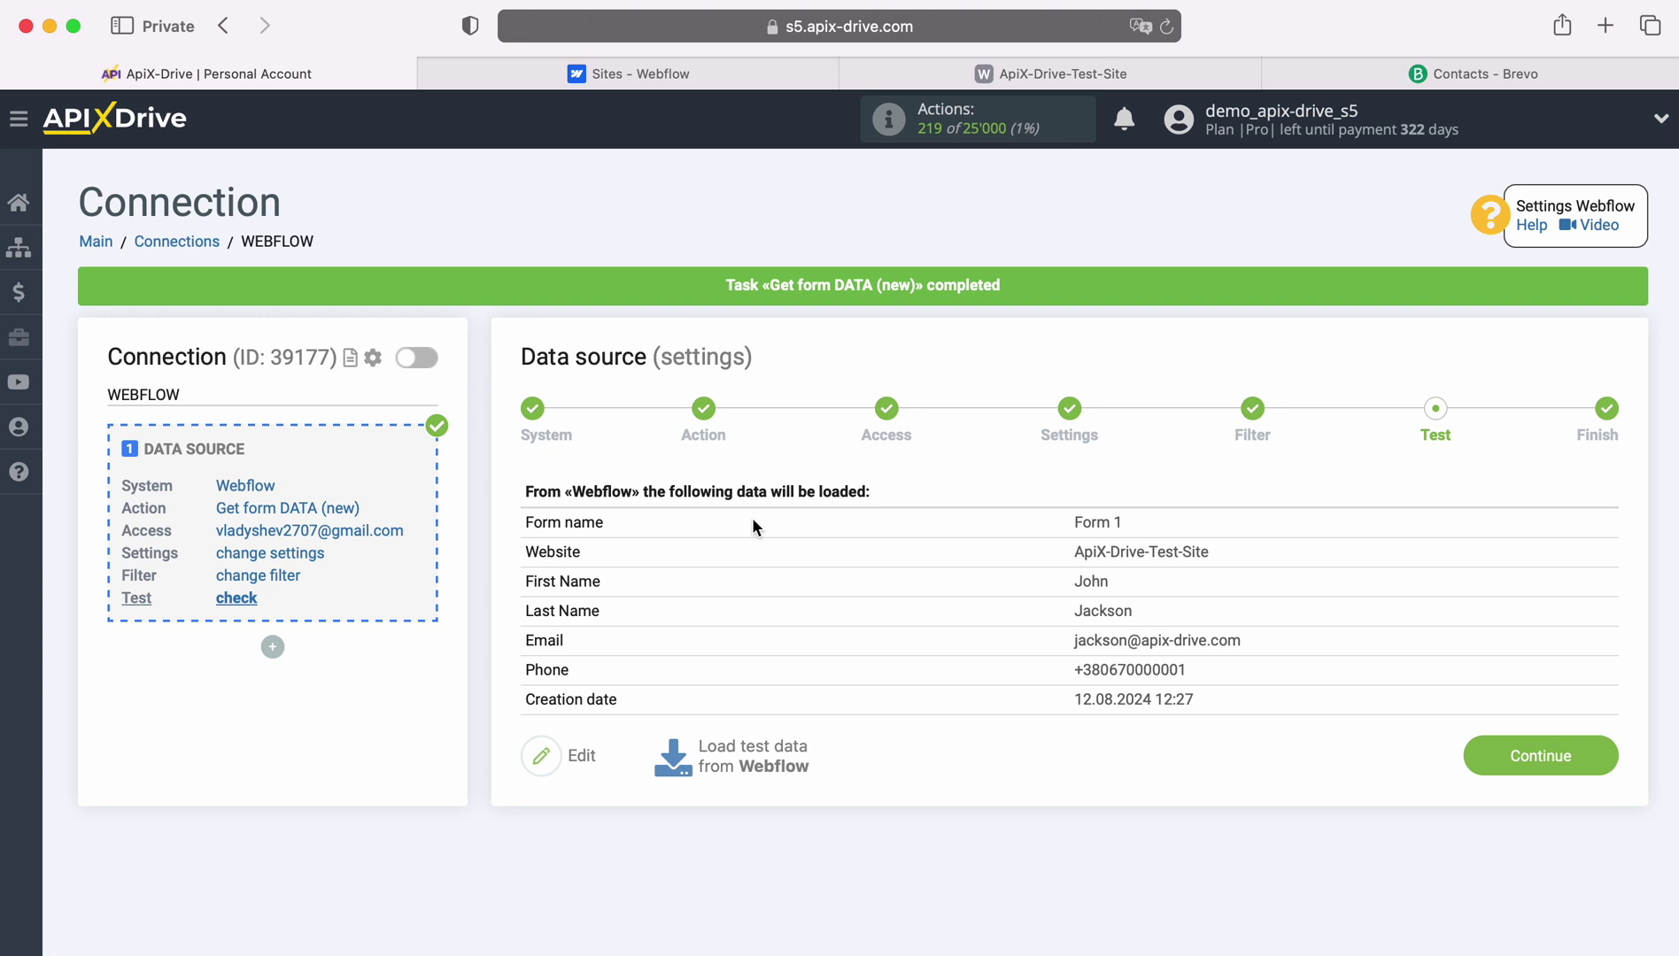
click(1599, 749)
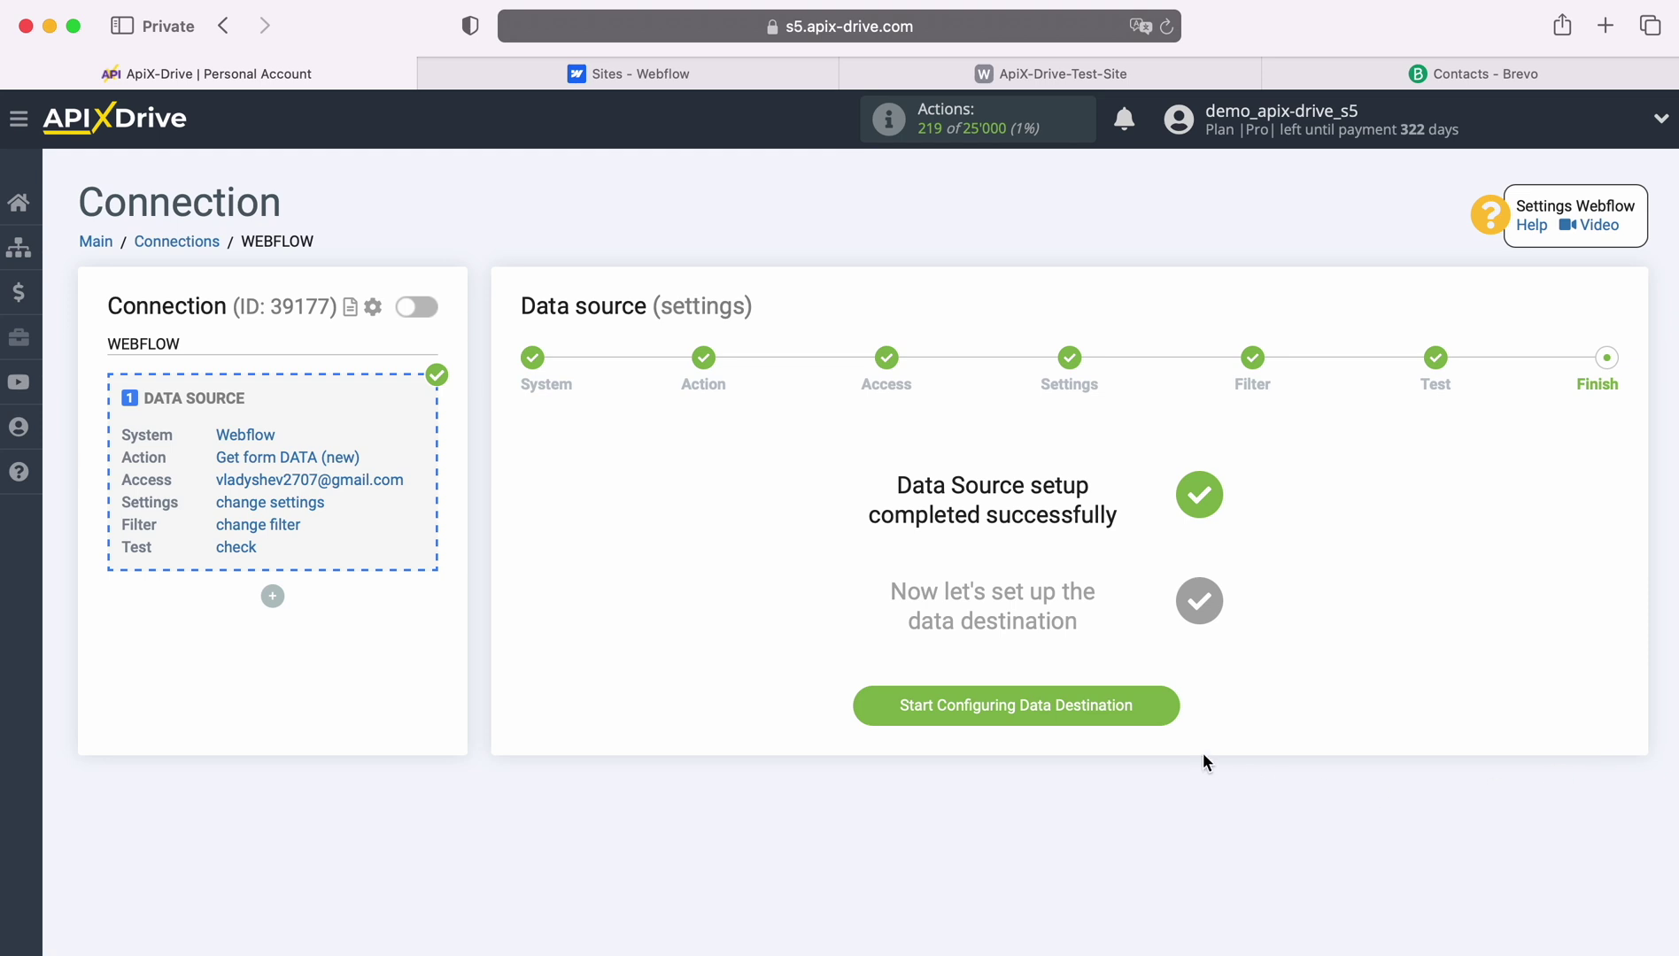
Choose Brevo as the data destination system.
click(1162, 705)
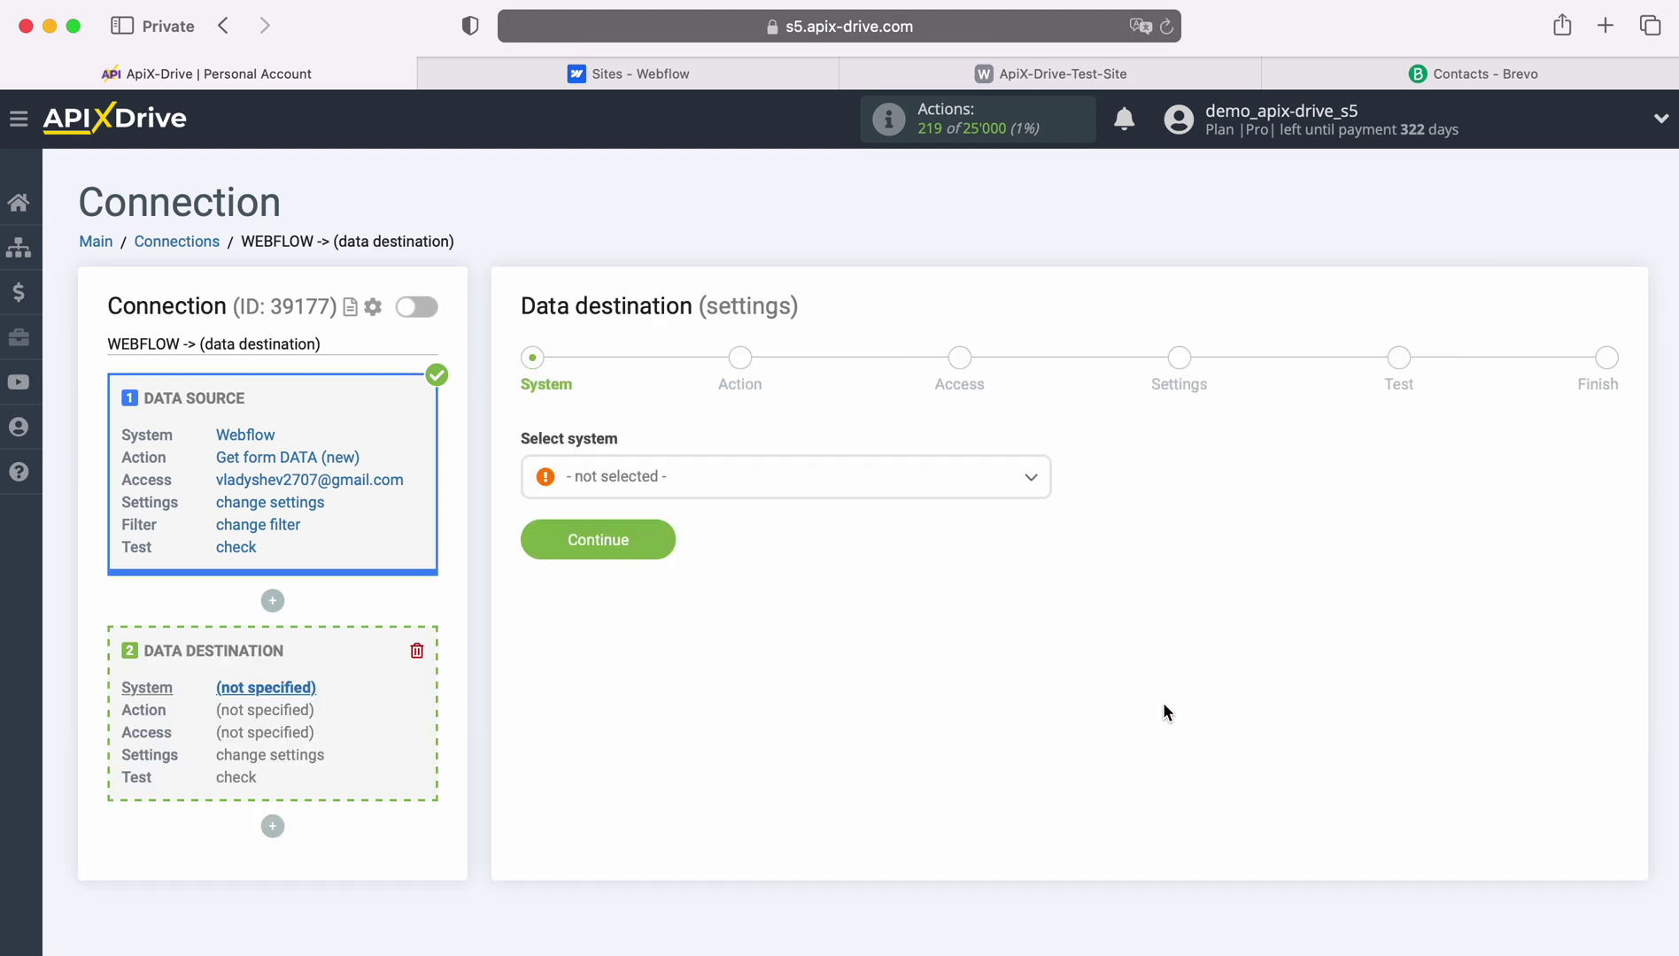
click(791, 482)
scroll(881, 723, down, 5)
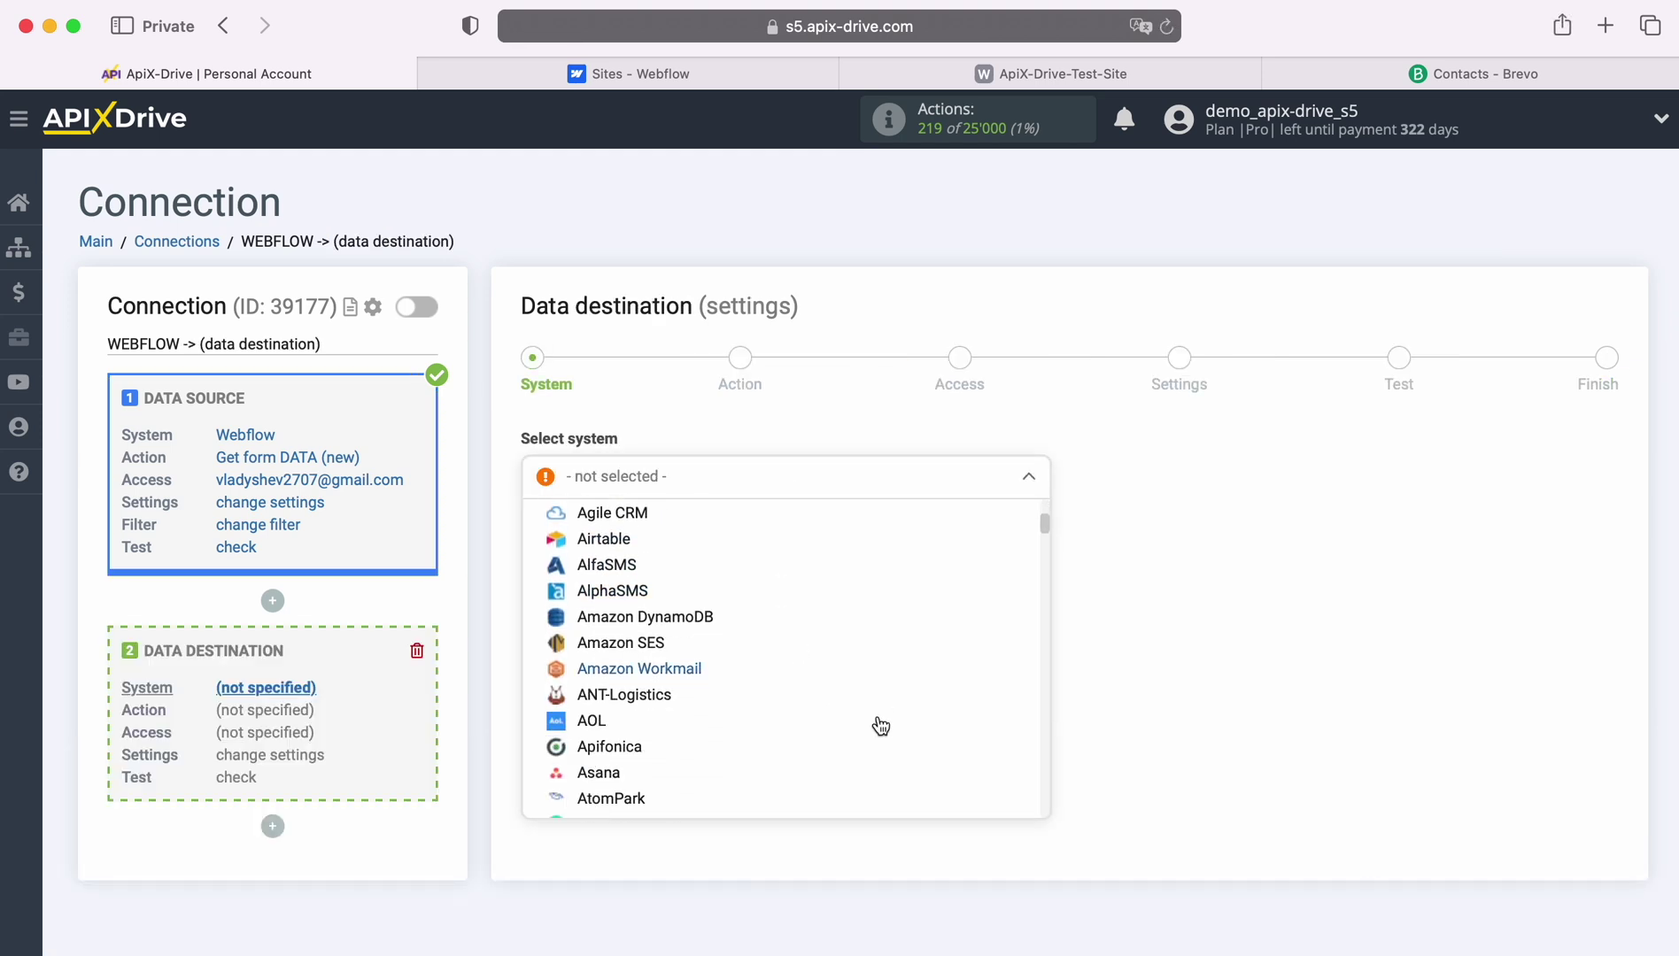
scroll(881, 726, down, 5)
click(624, 652)
click(658, 537)
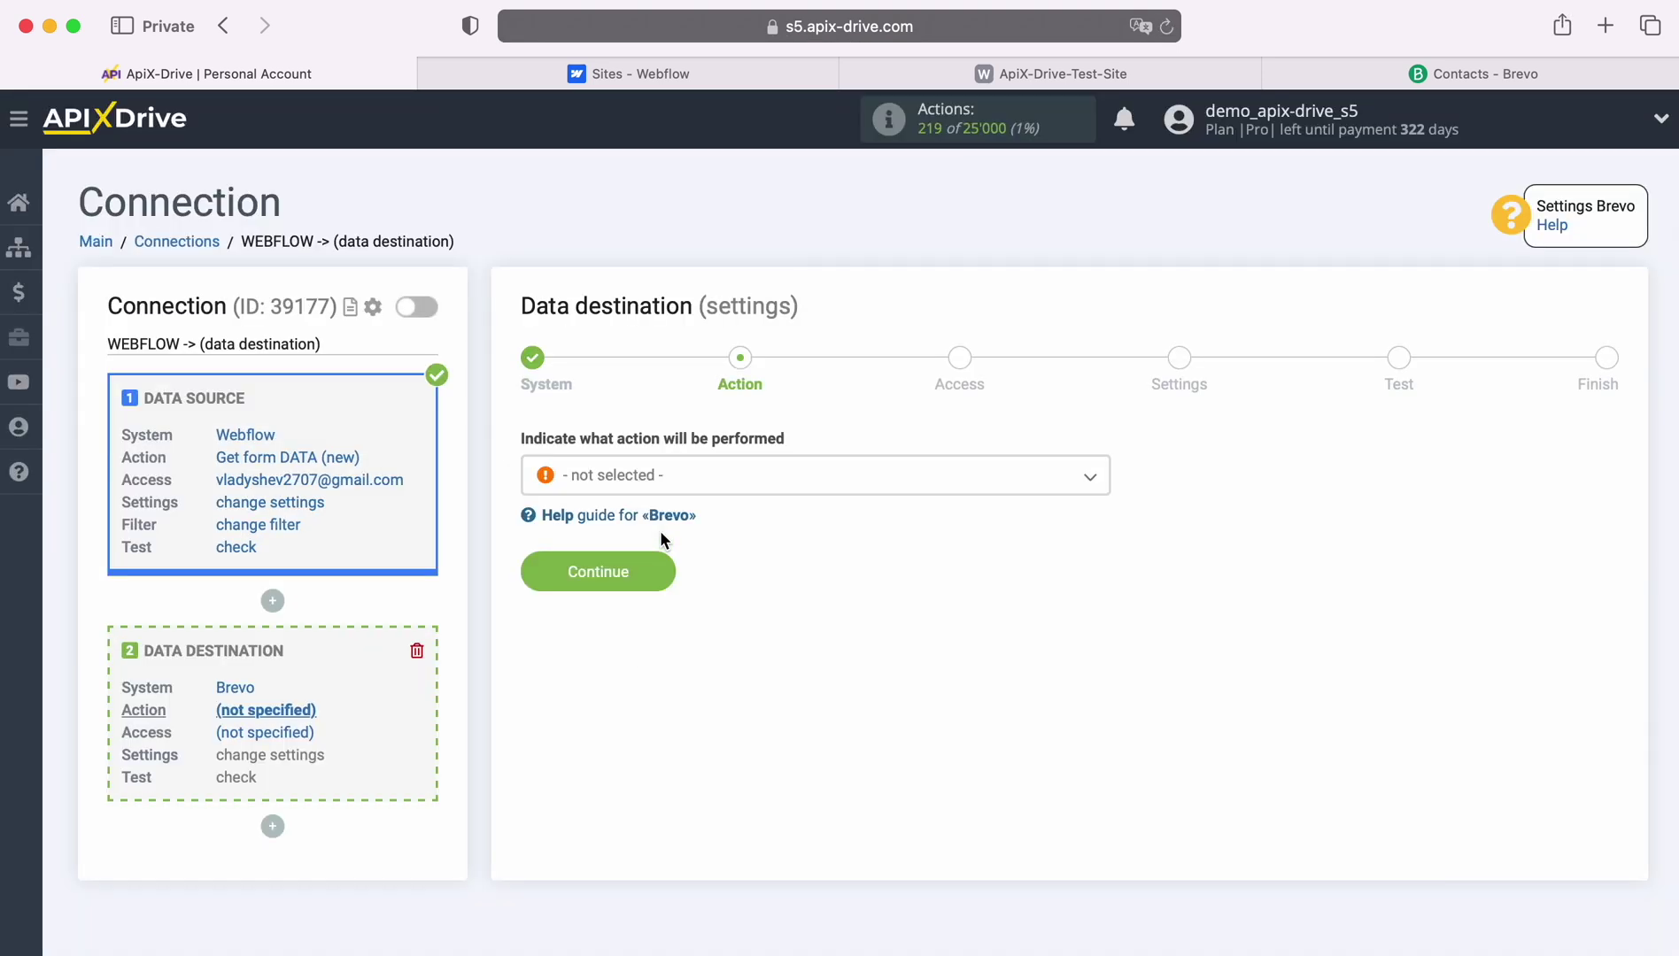
Set the Brevo action to Add / Update CONTACT and begin connecting a Brevo account.
click(728, 494)
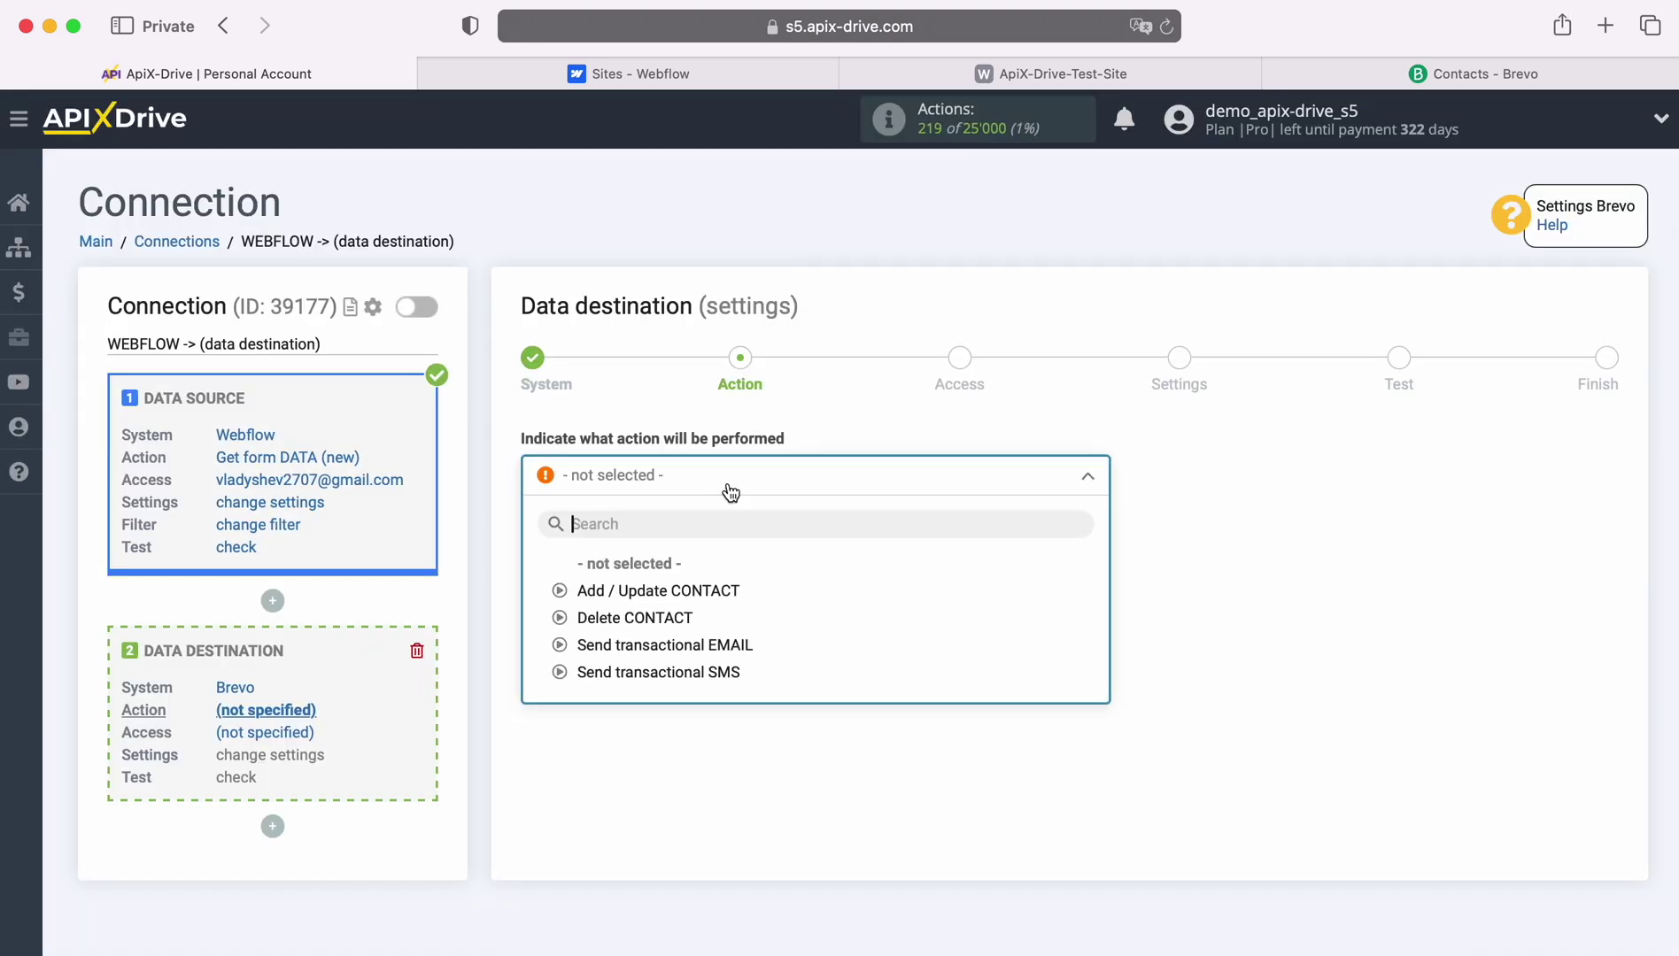
click(690, 591)
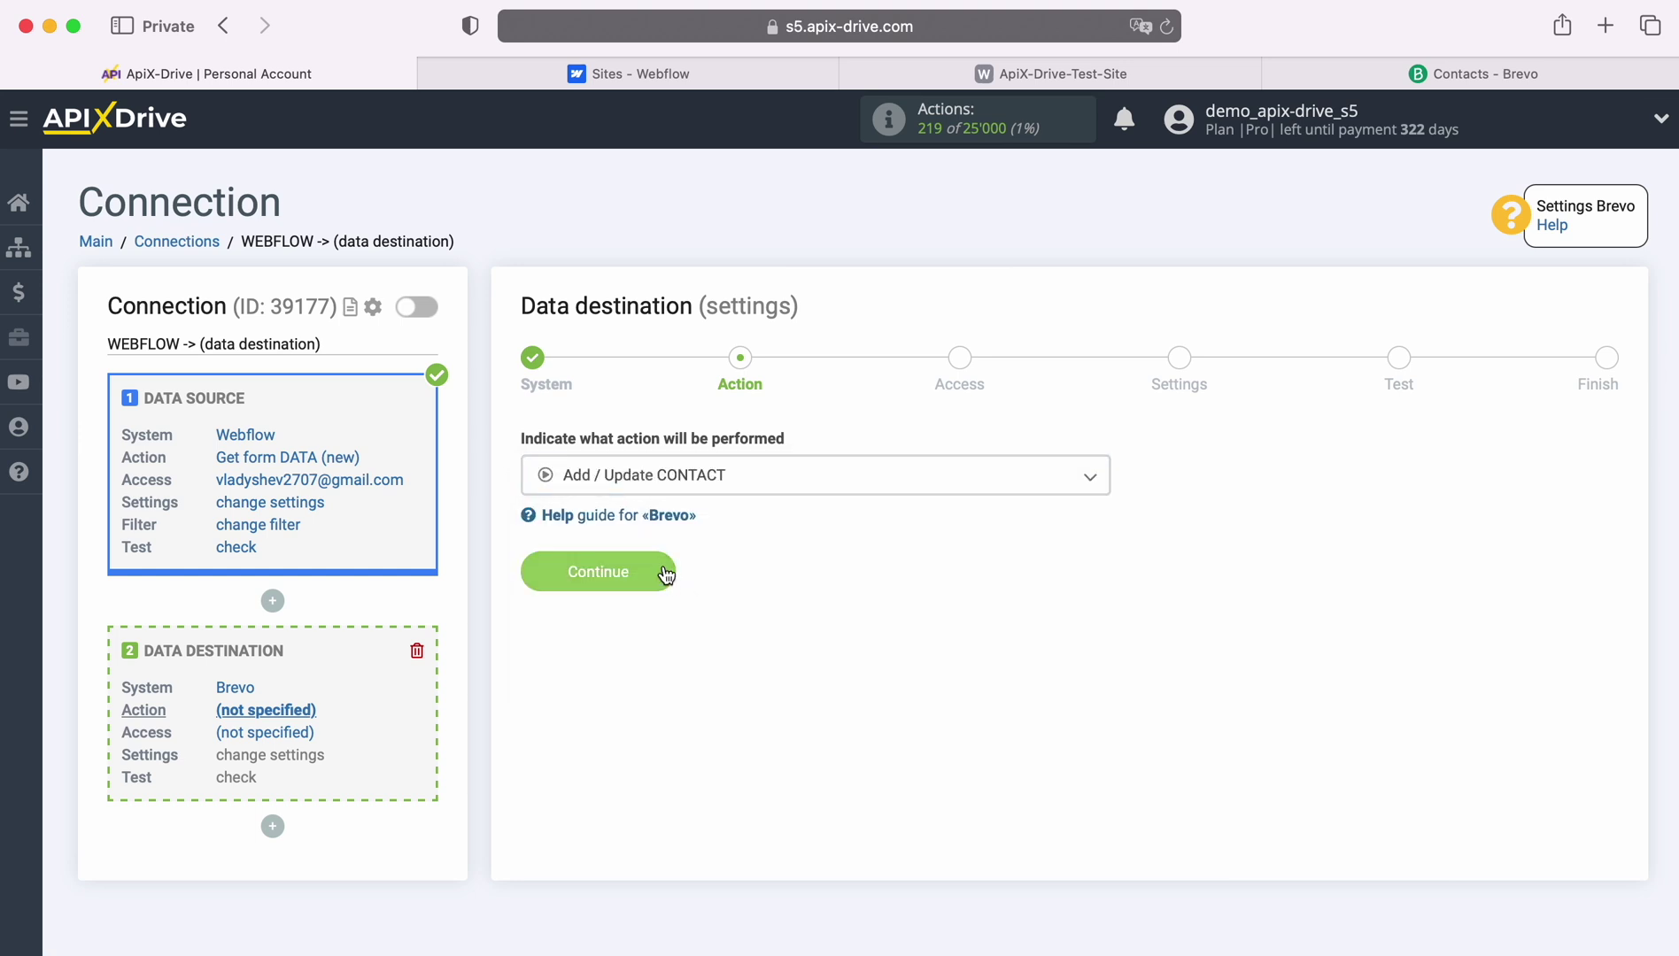
click(665, 574)
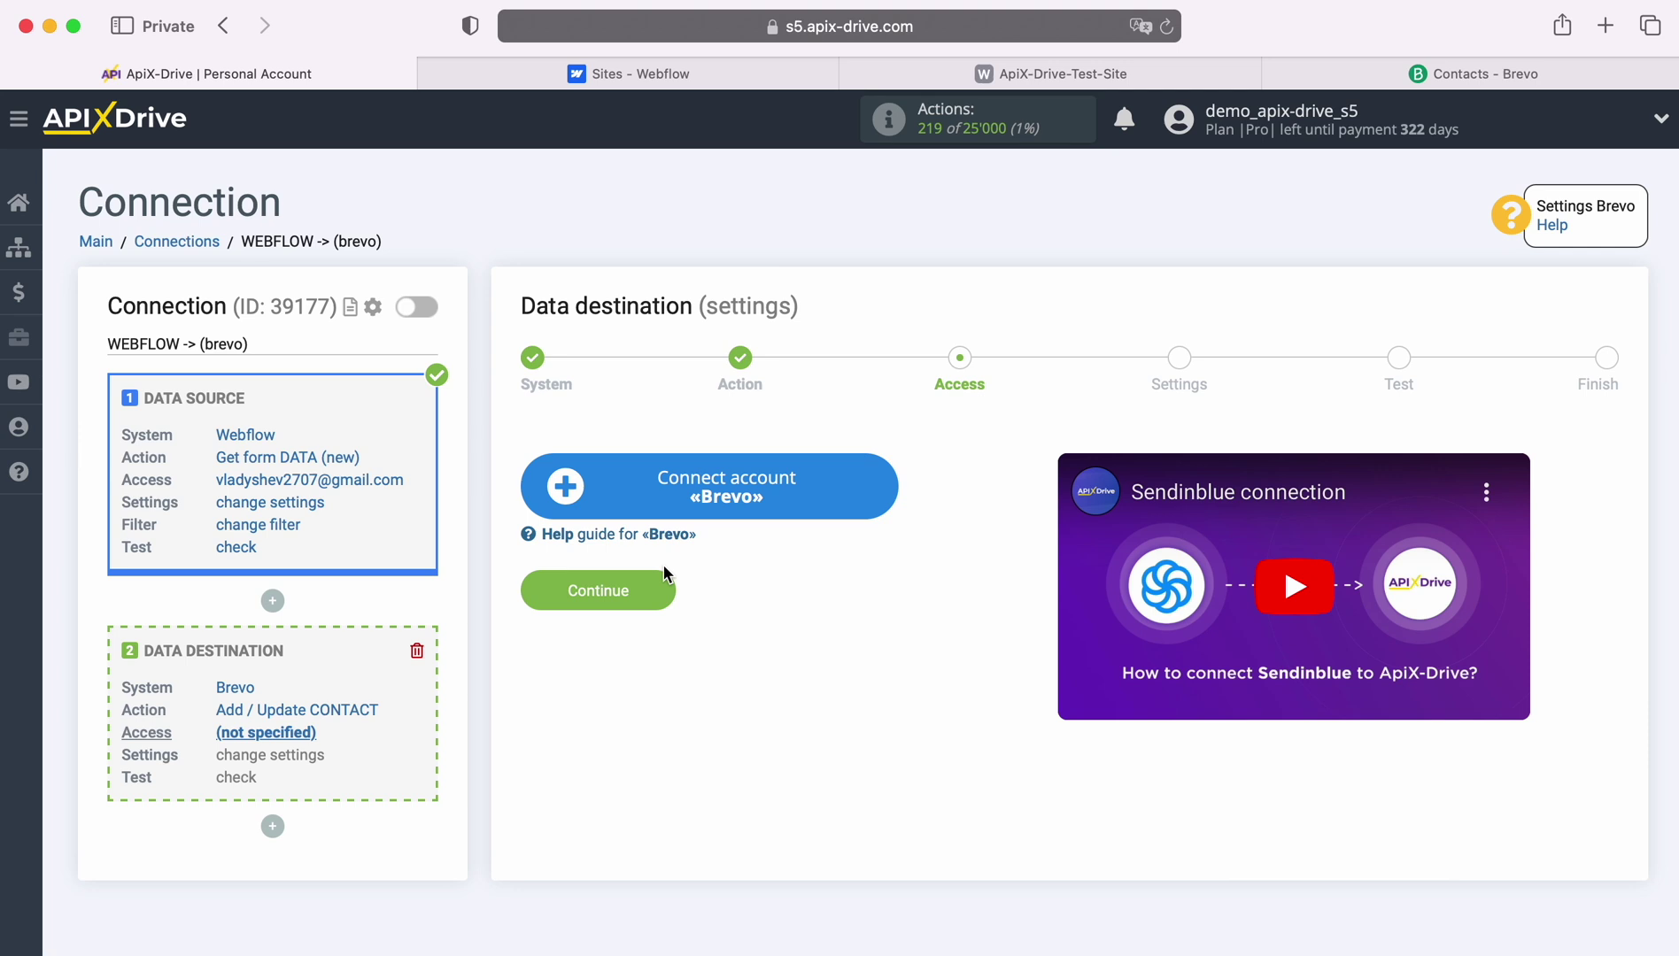
click(881, 485)
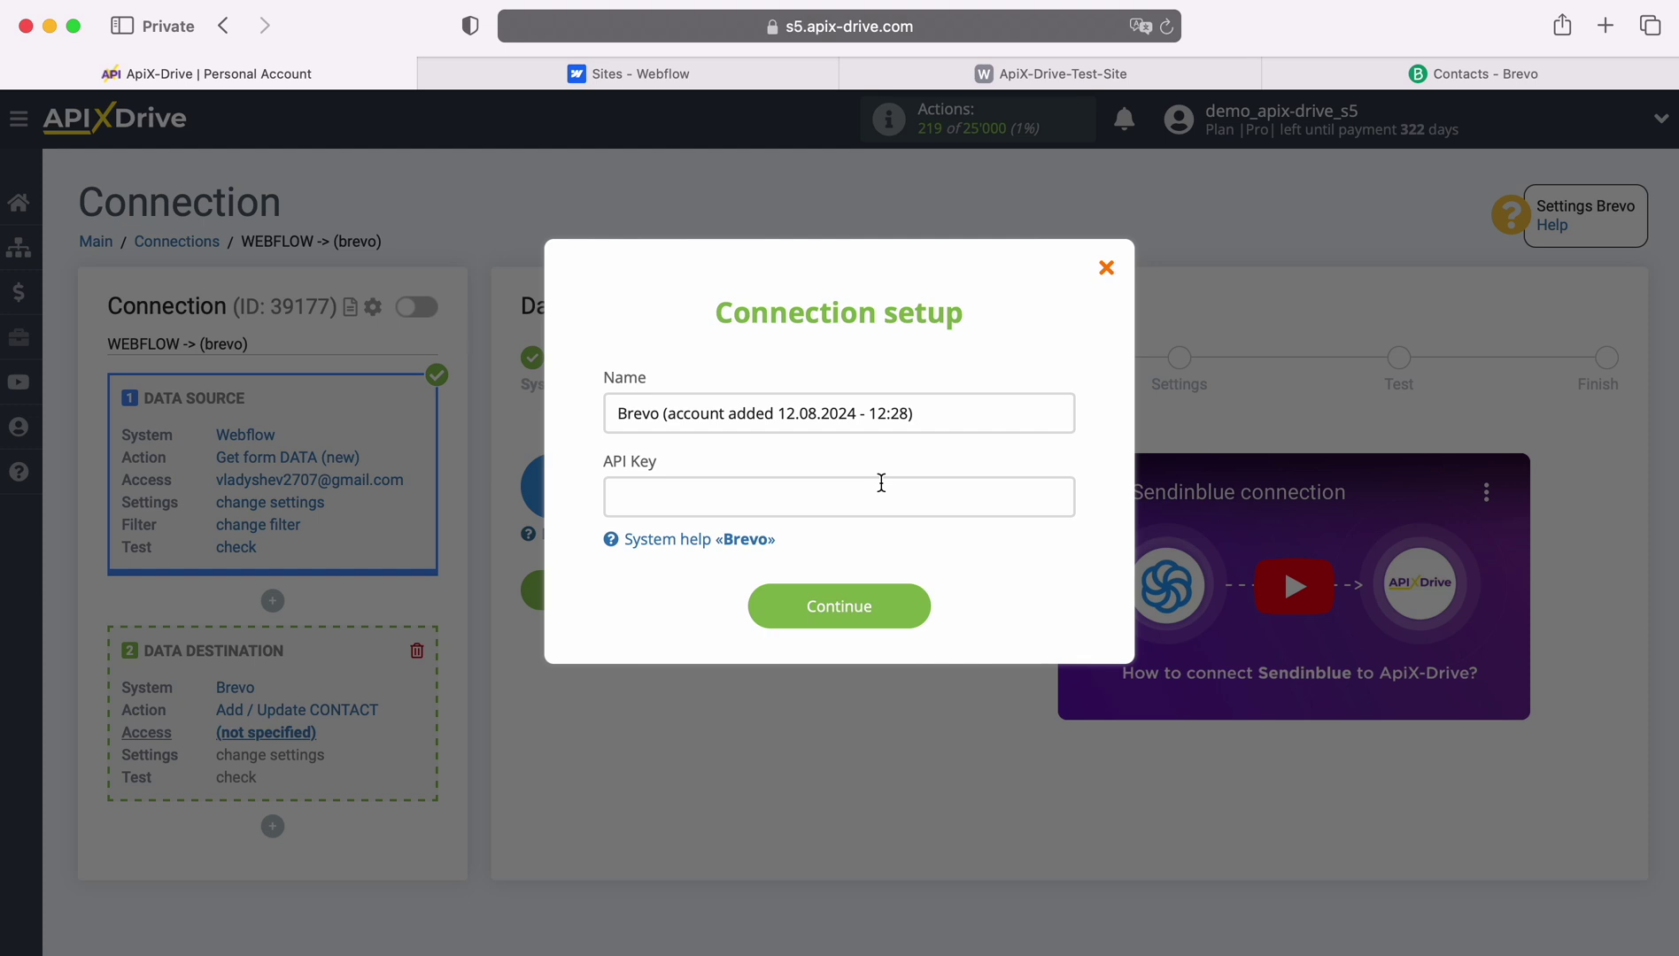
Go to the API Keys section of Brevo's SMTP & API settings.
click(1417, 77)
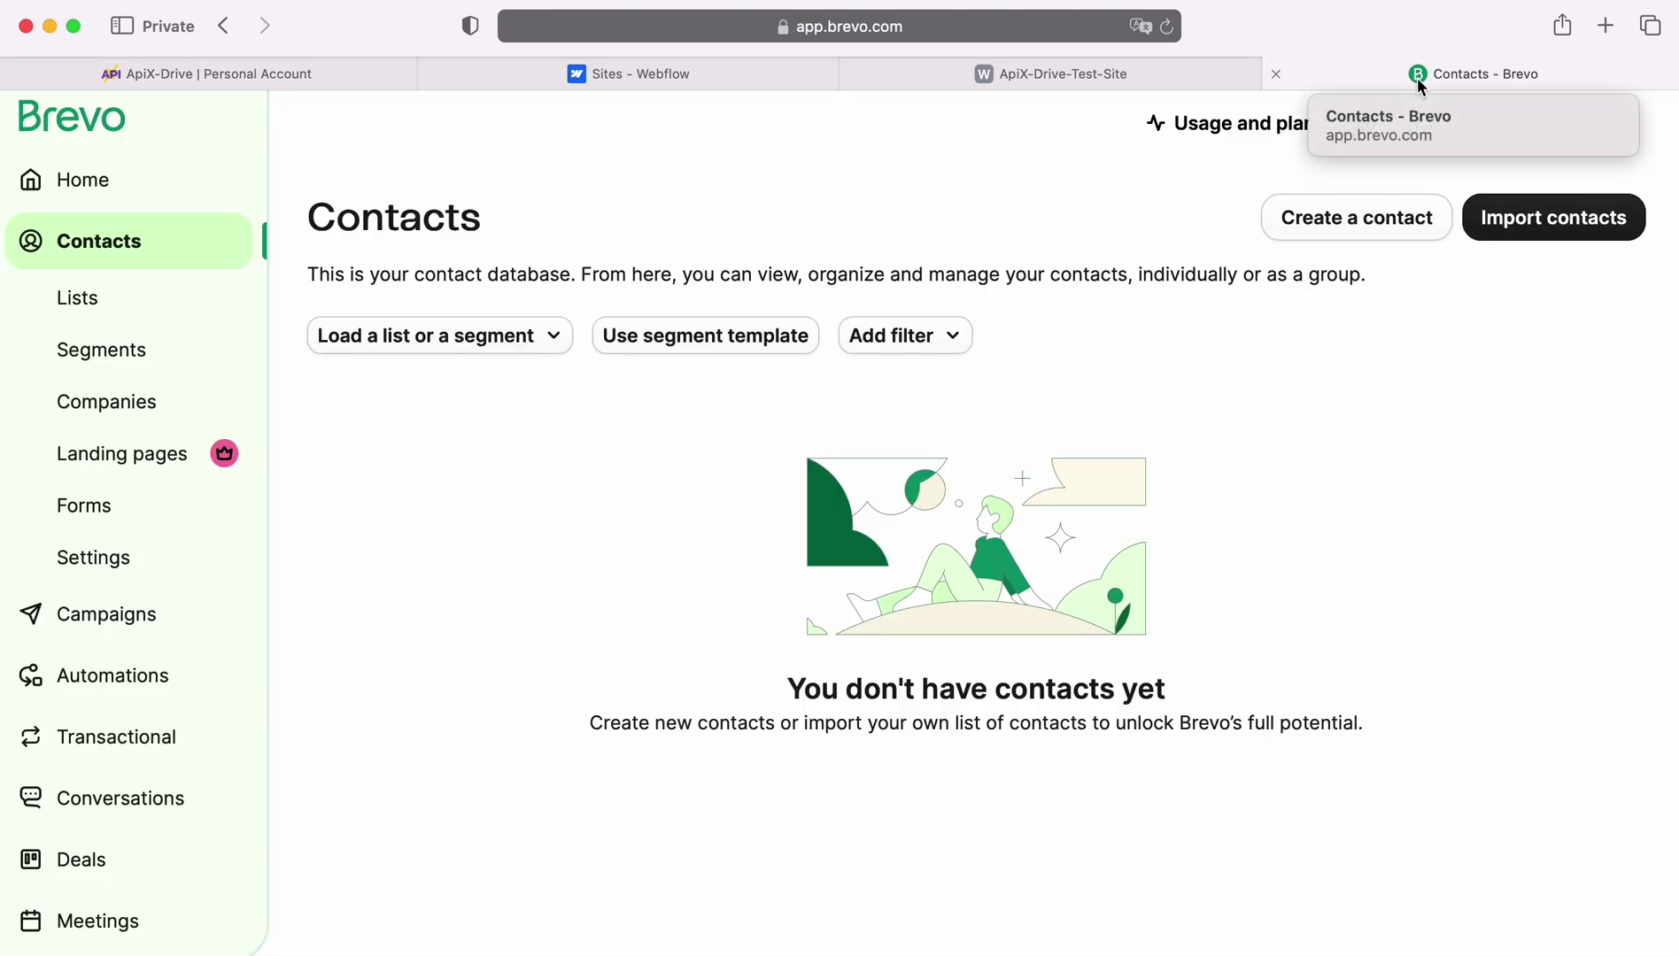
click(1614, 126)
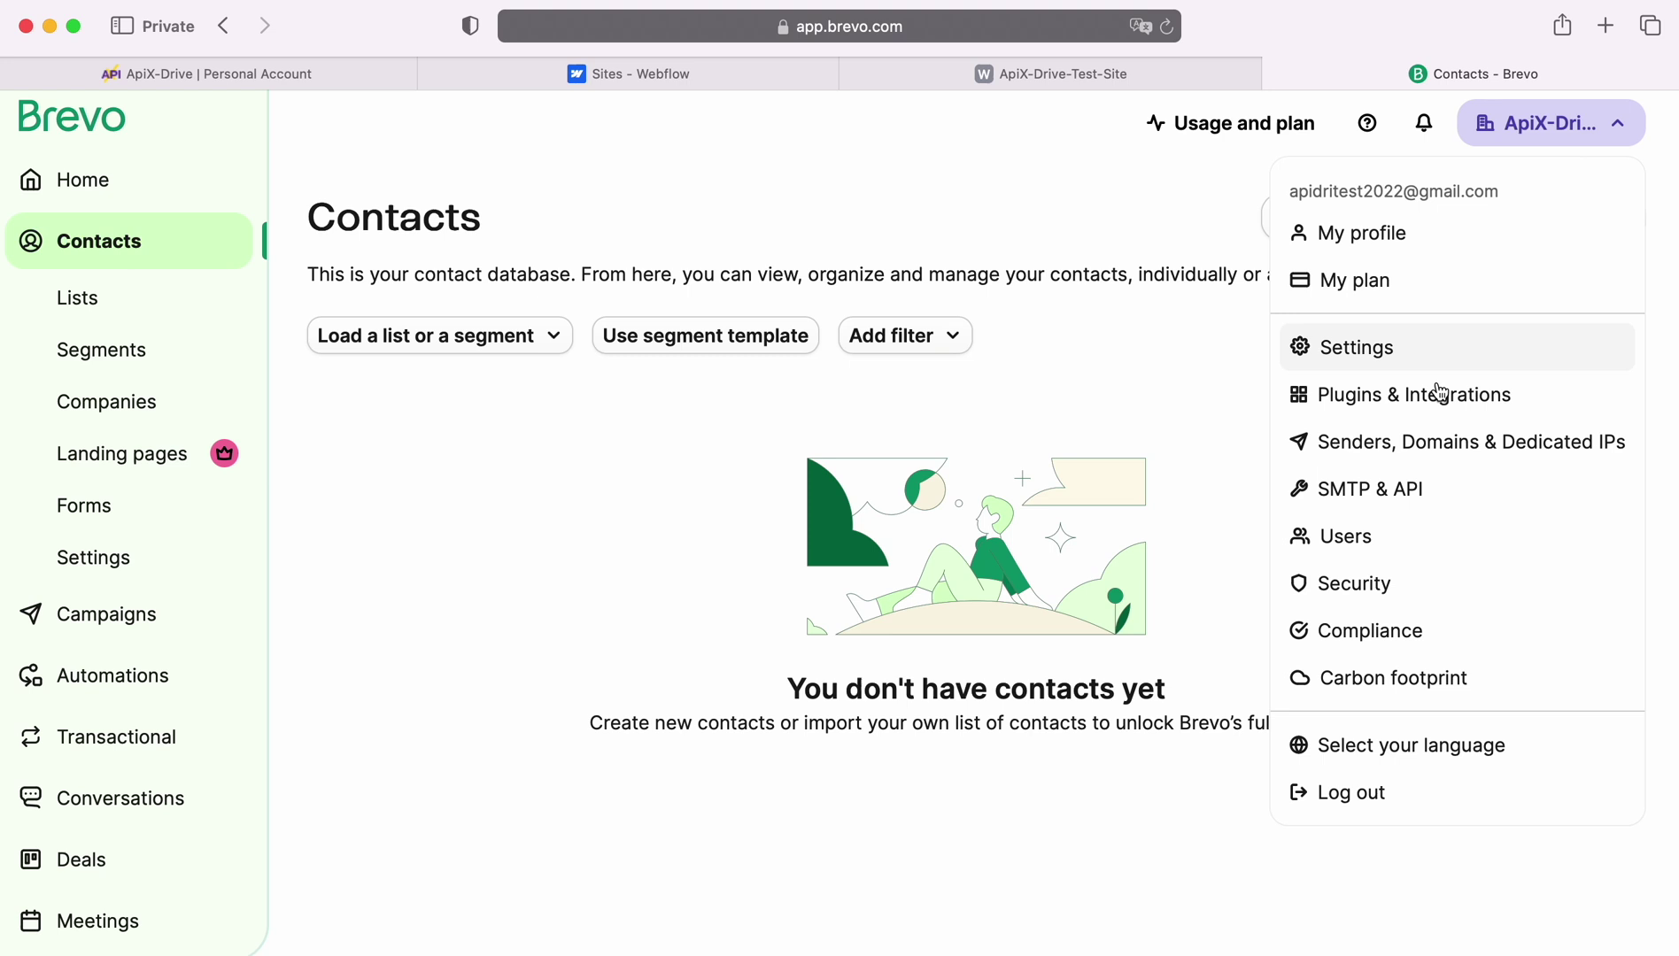
click(1372, 492)
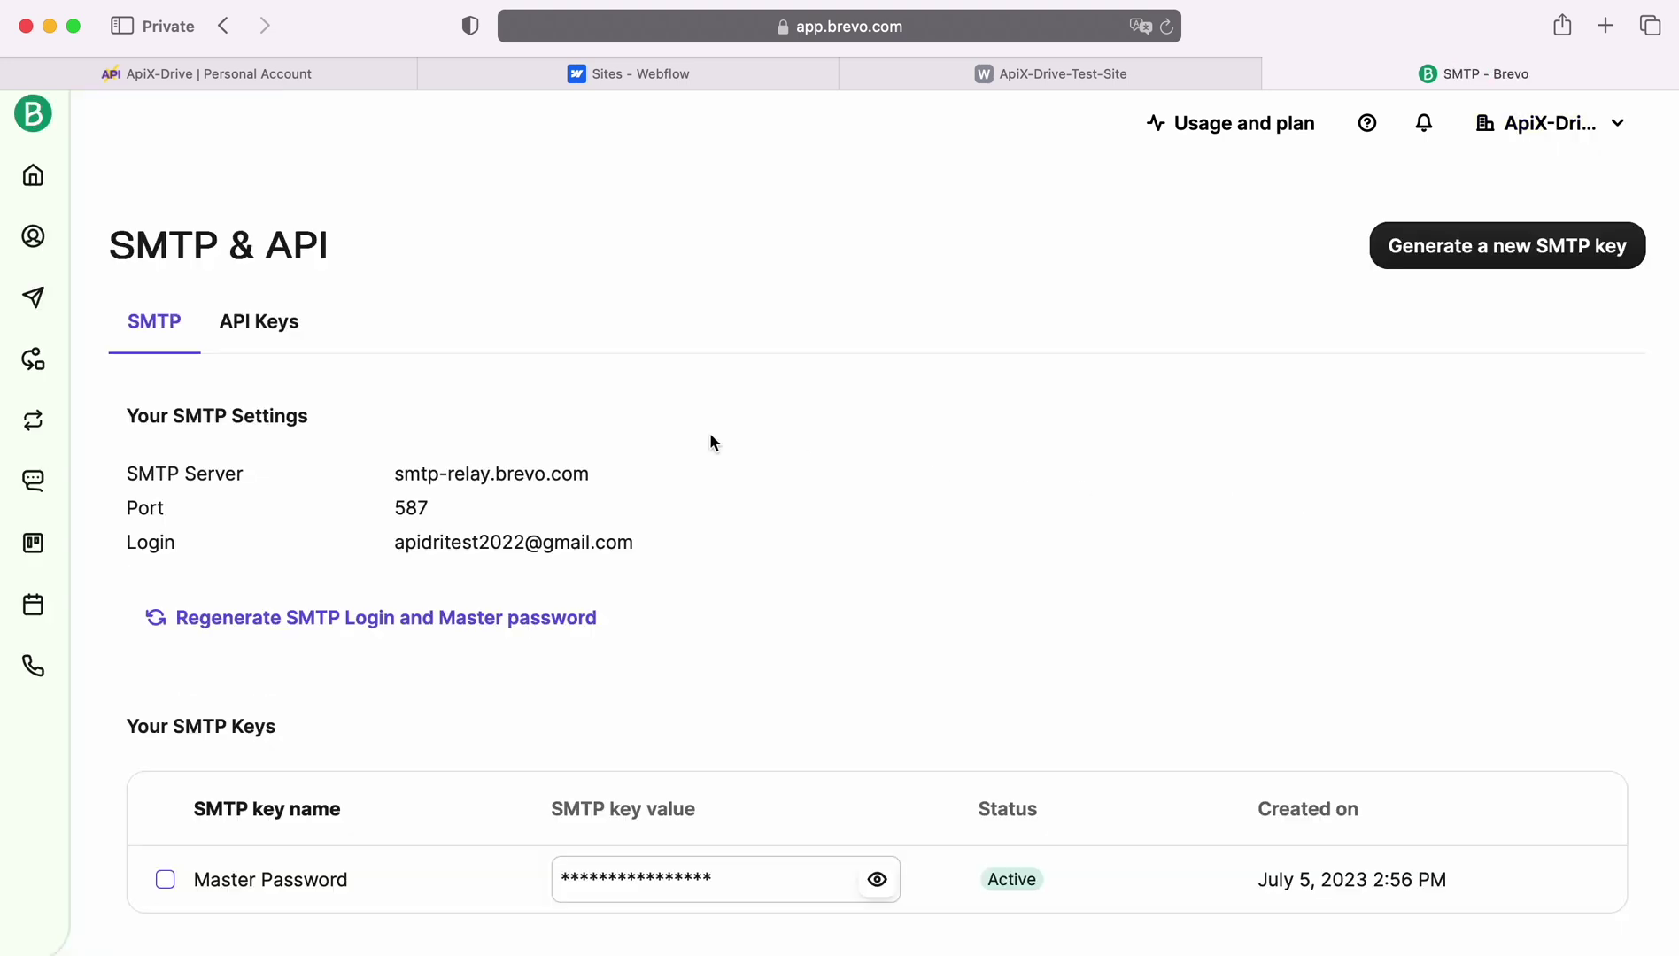
click(285, 336)
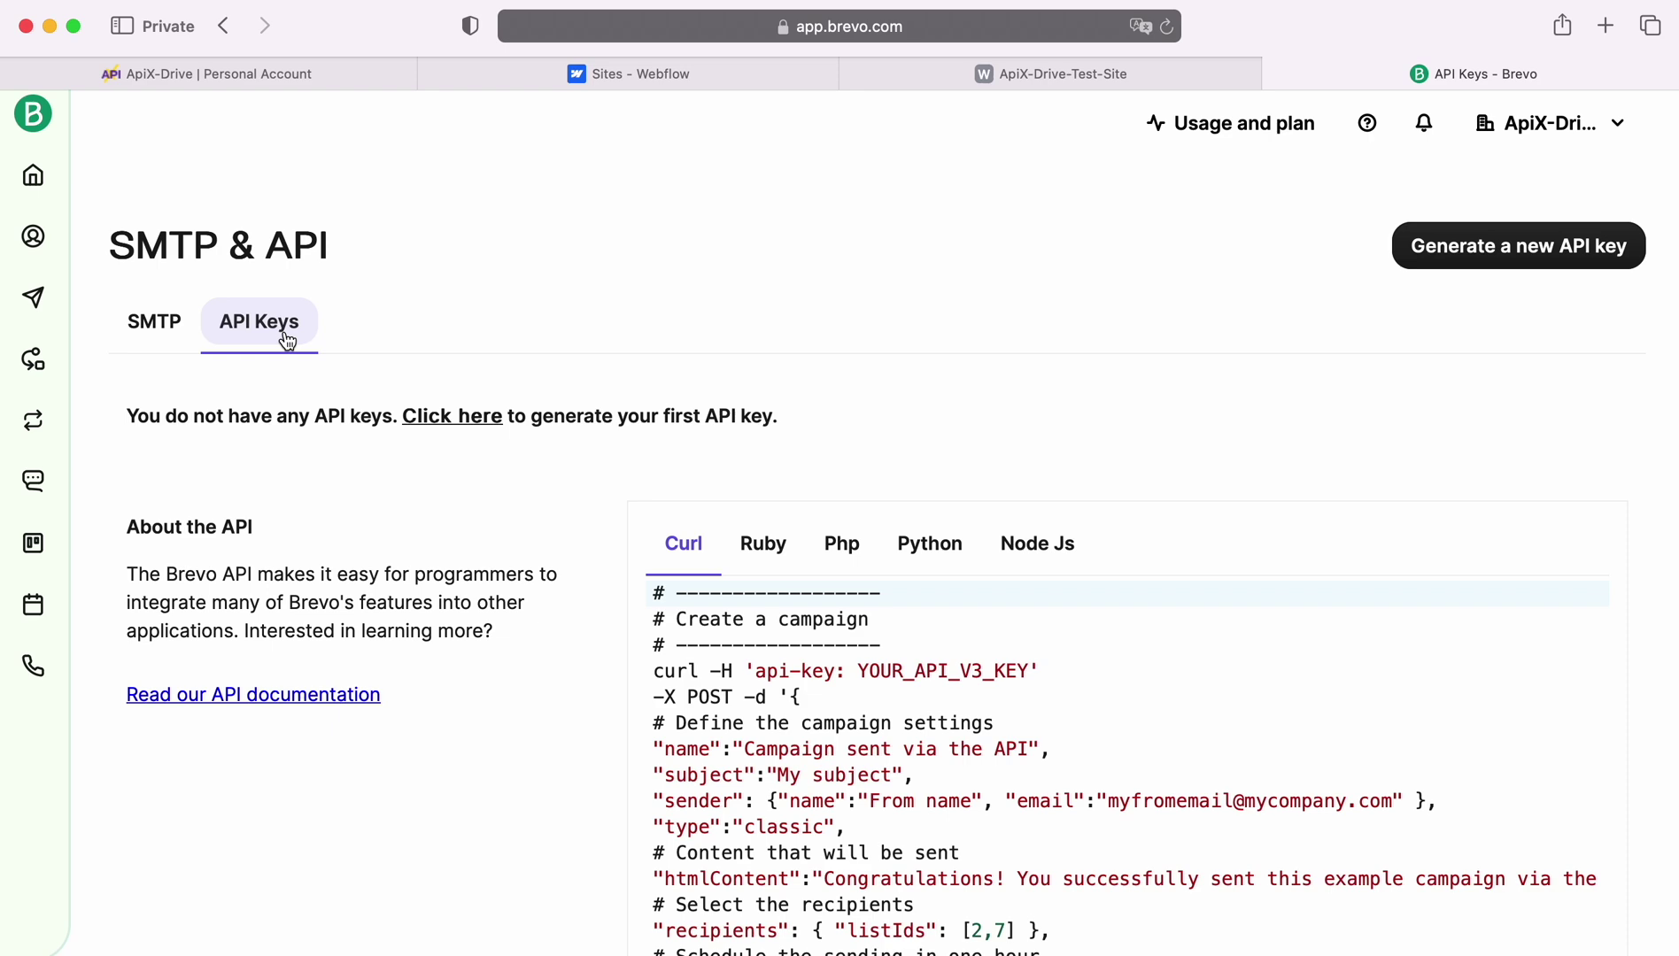
Generate a Brevo API key named 'New Leads' and copy it.
click(1507, 261)
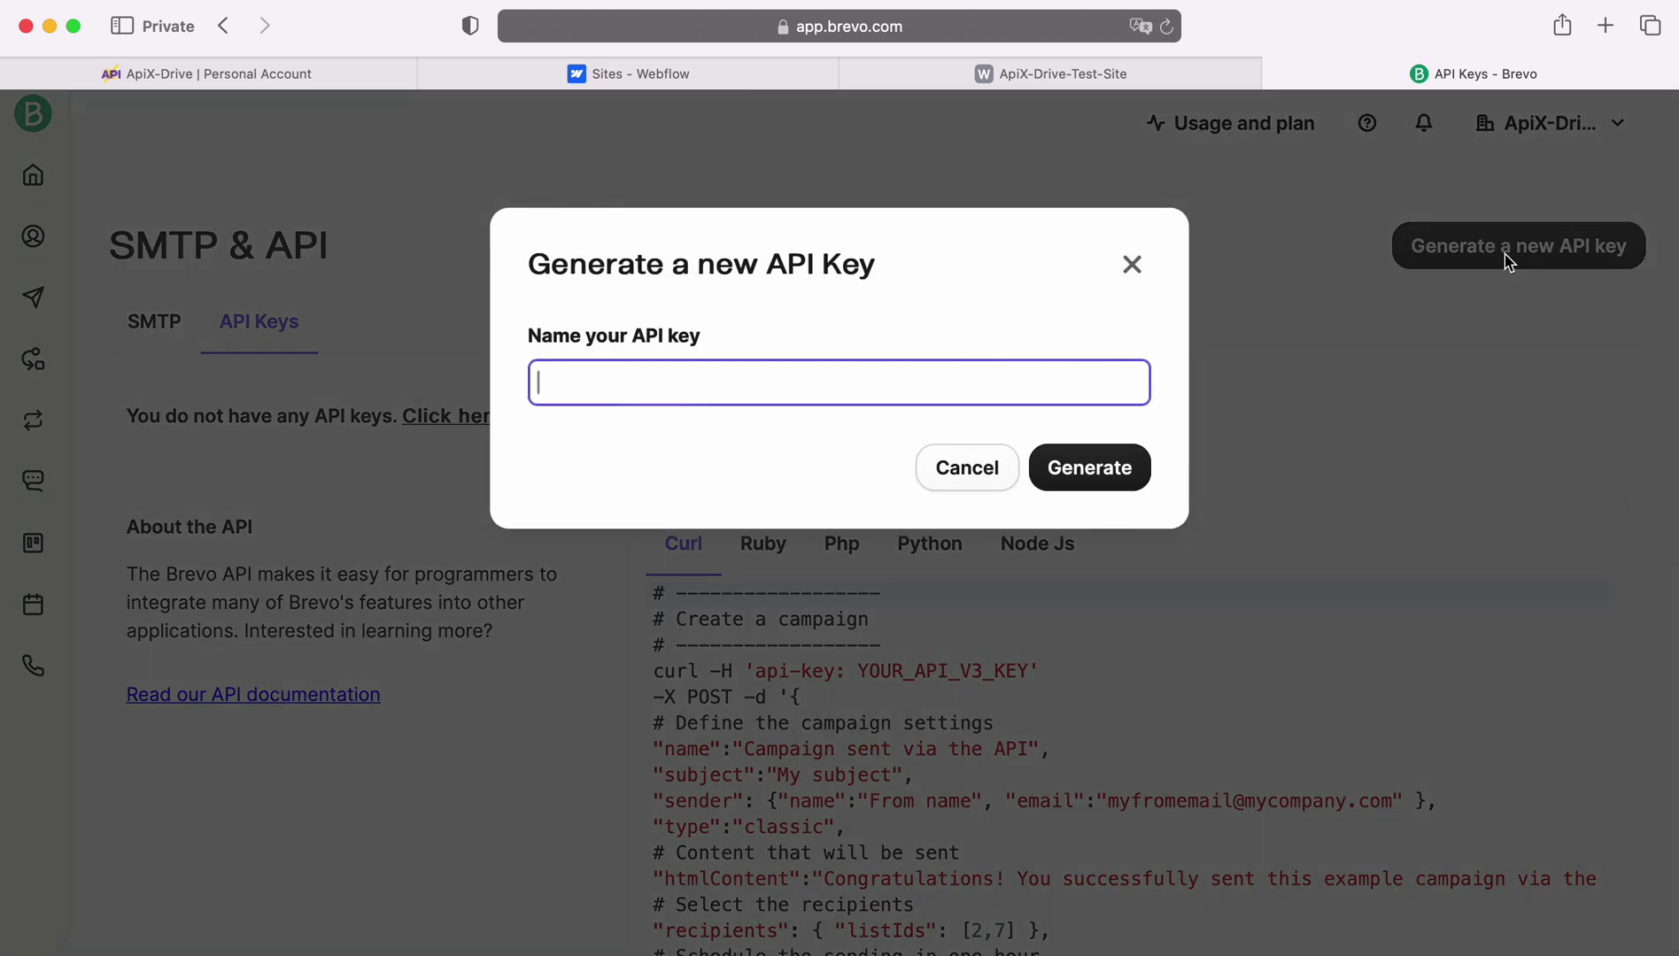
text(New Leads)
click(1144, 470)
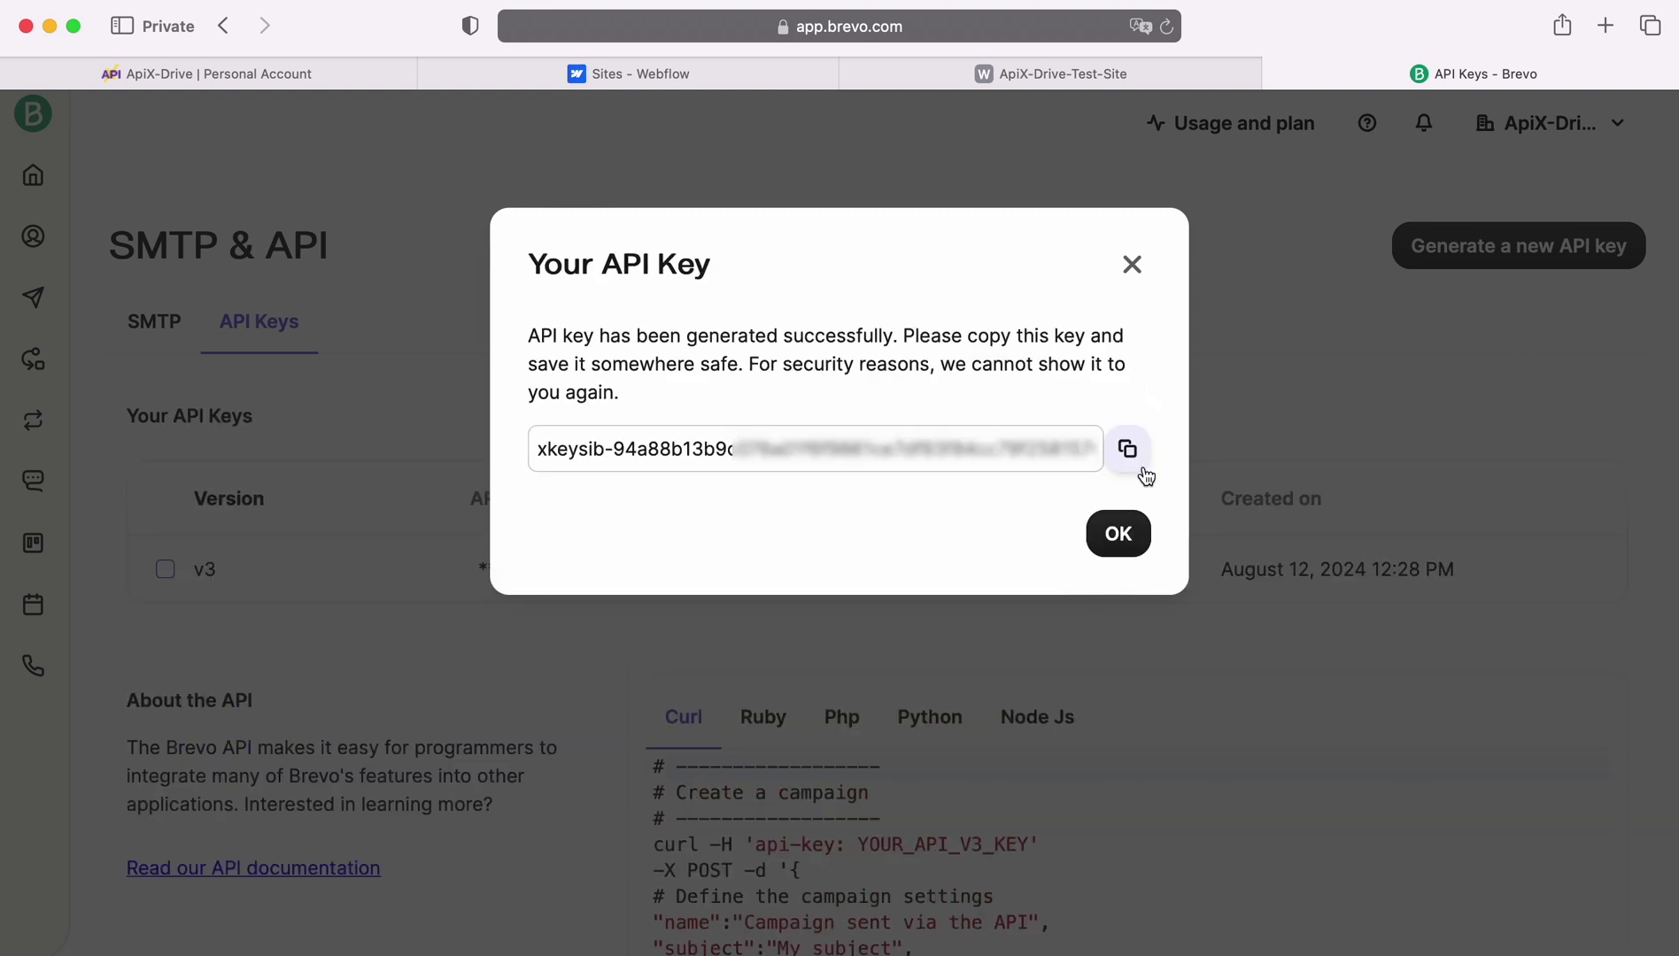
click(1143, 469)
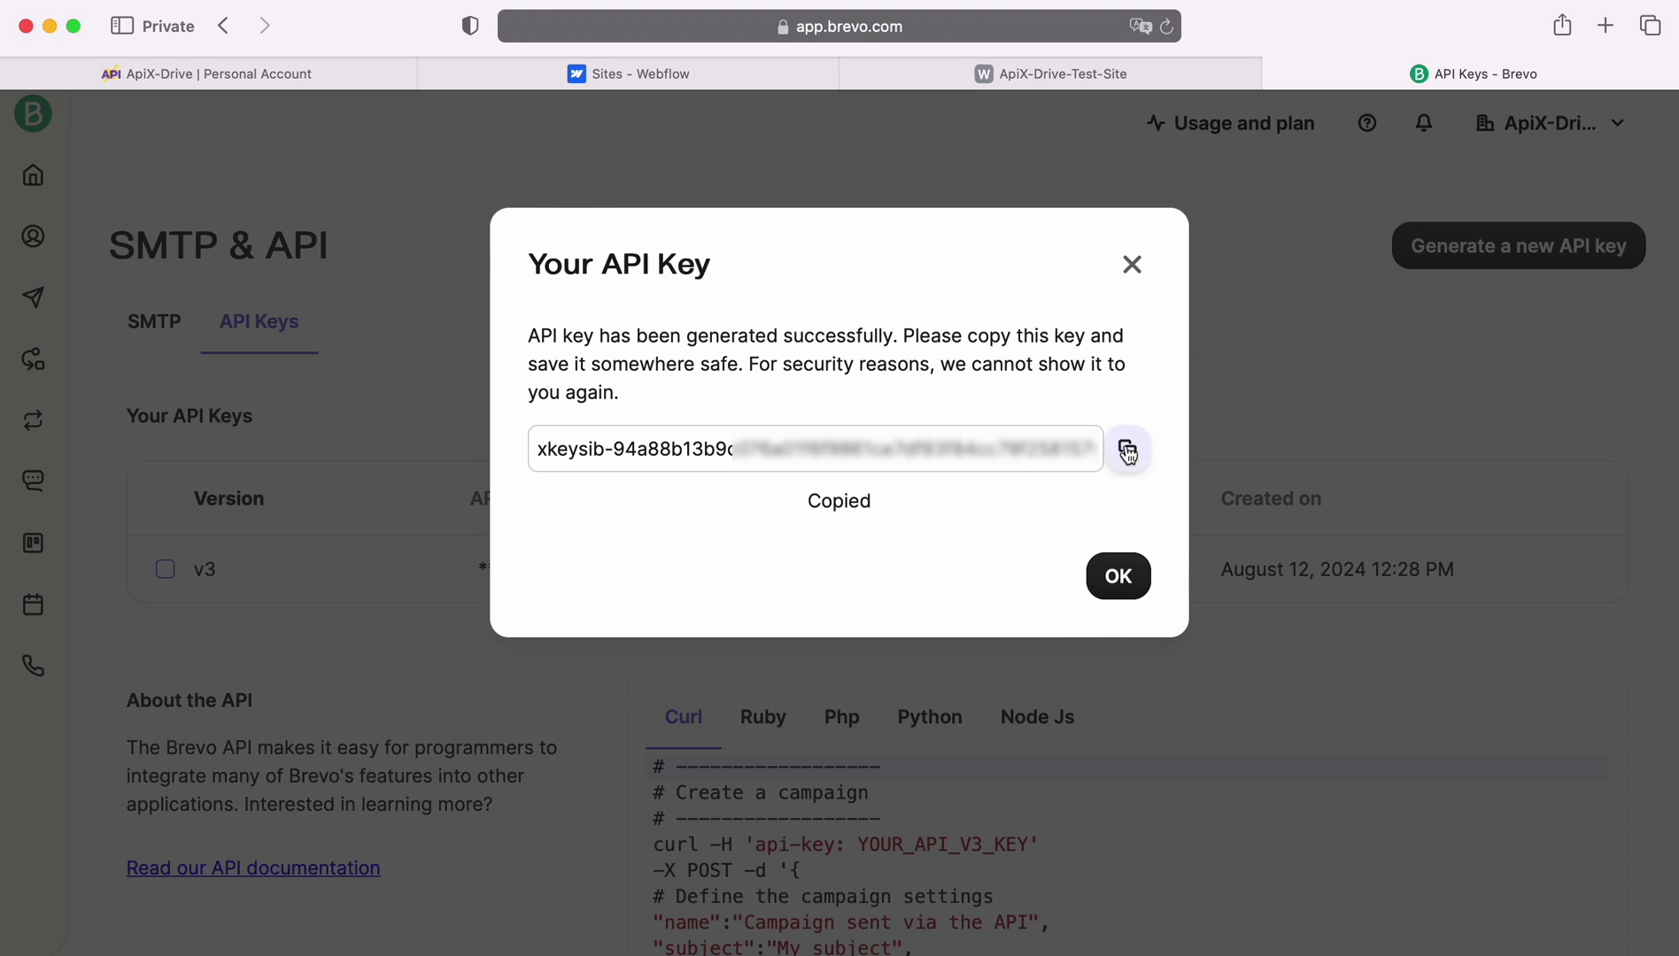
click(1111, 551)
Paste the copied API key into ApiX-Drive's Brevo connection and save the account.
click(257, 75)
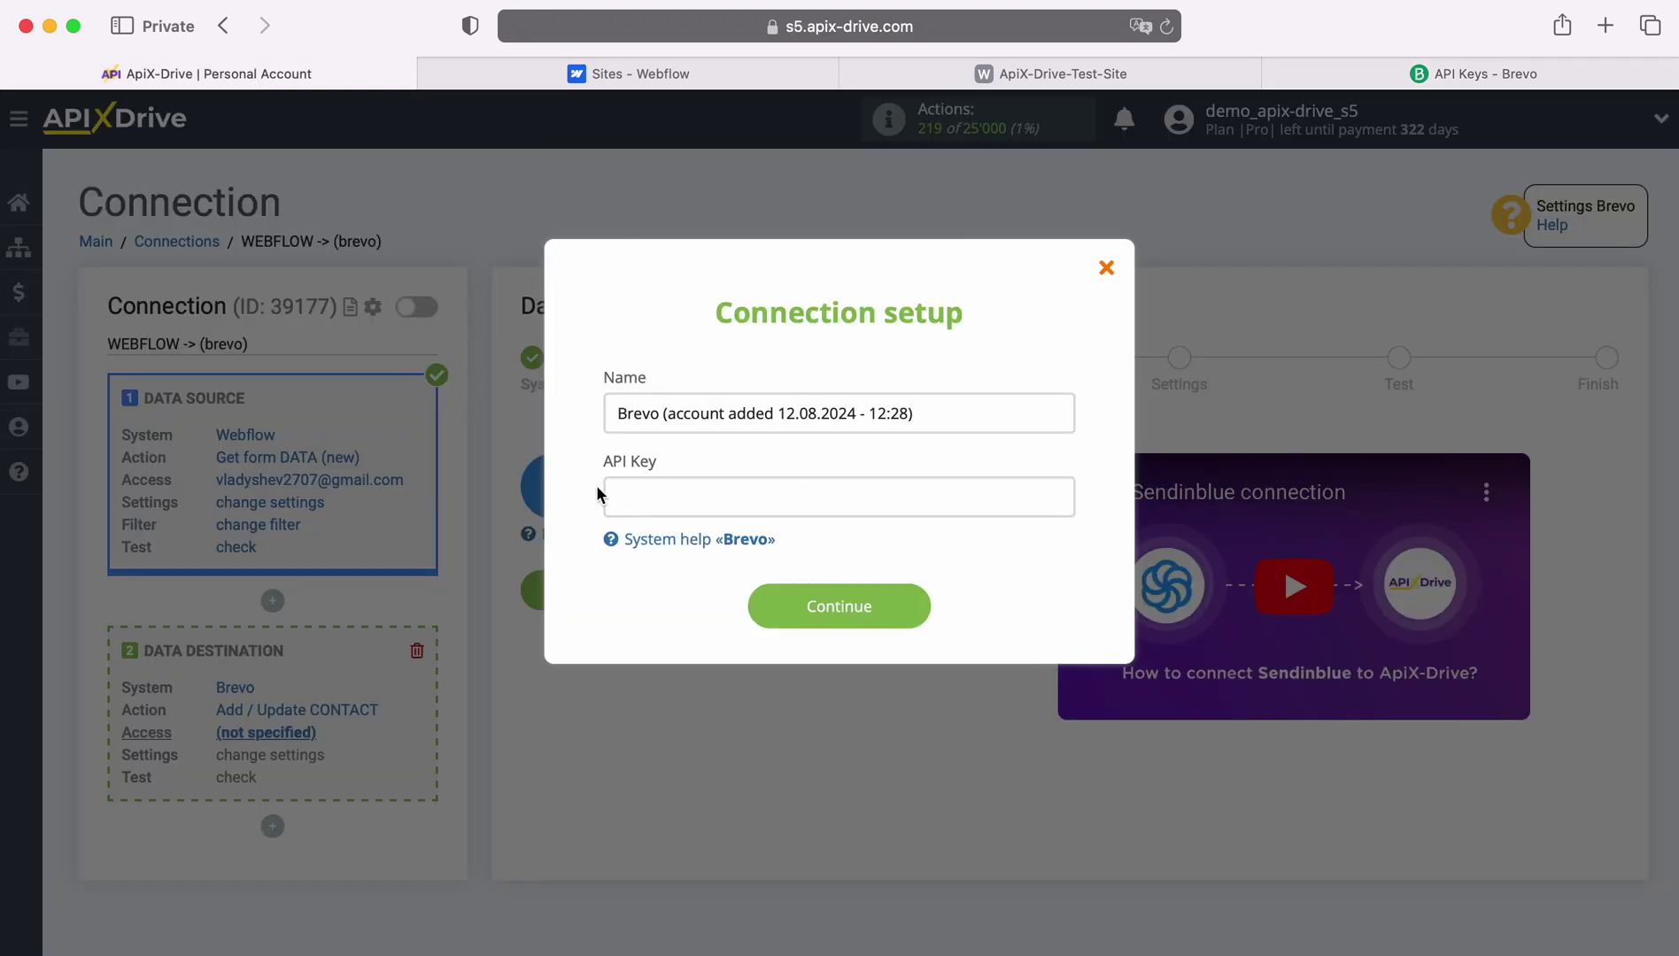
right_click(637, 499)
click(675, 558)
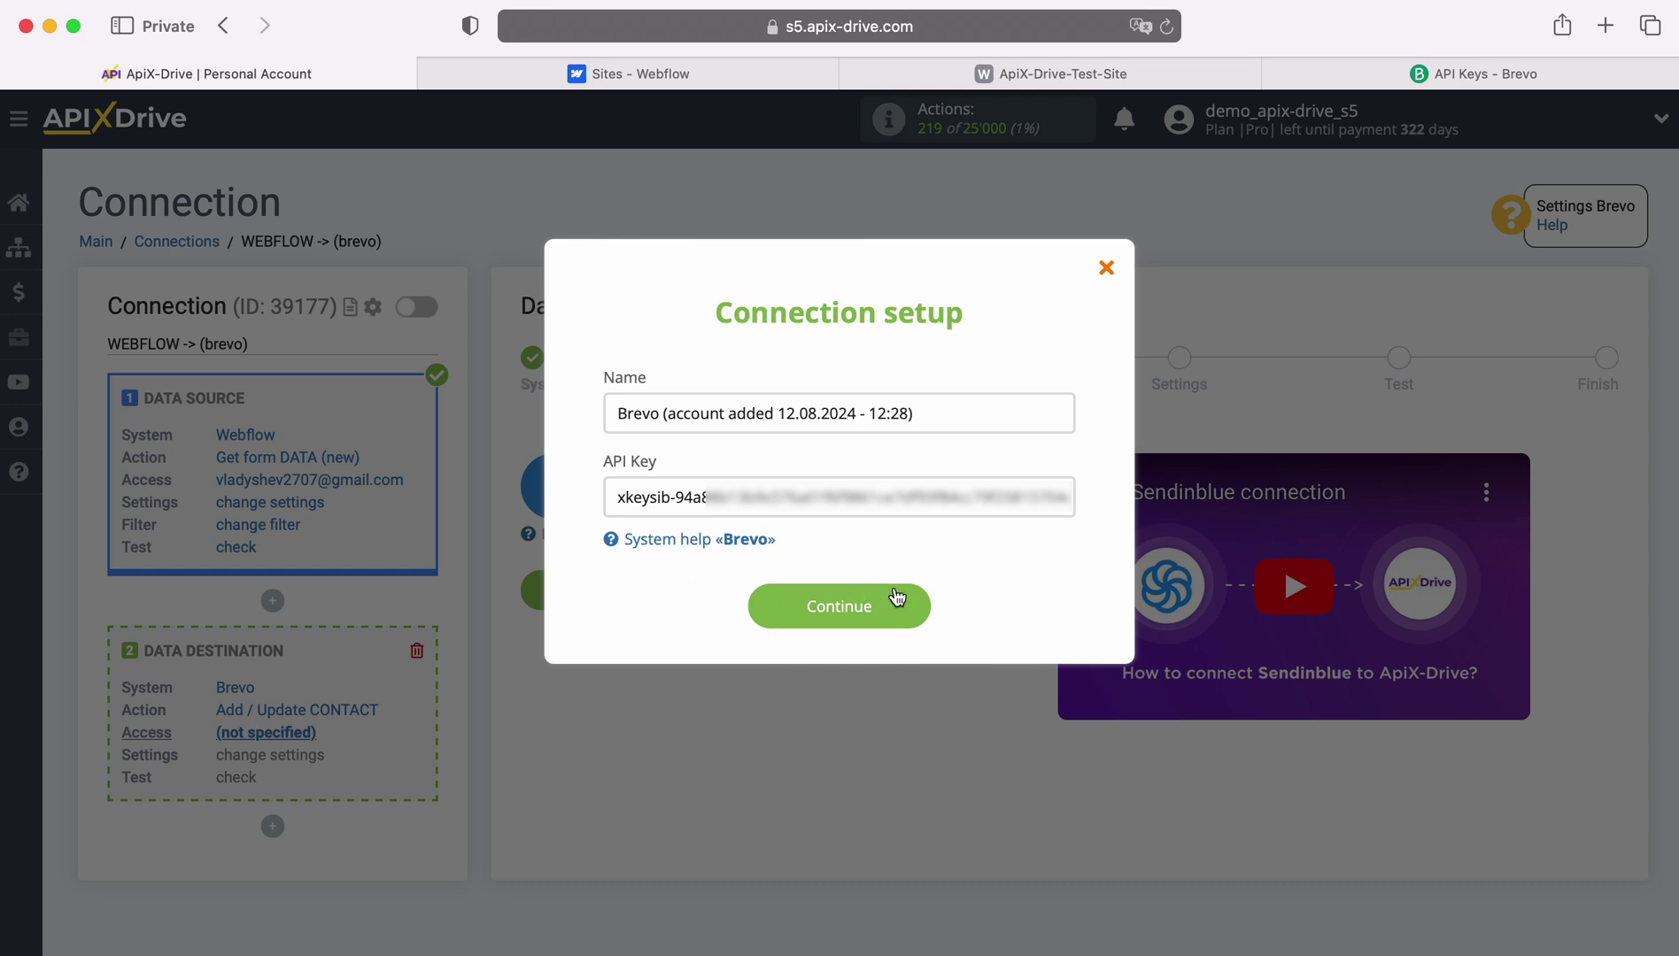
click(917, 605)
Select the new Brevo account as the destination login and continue to settings.
click(879, 536)
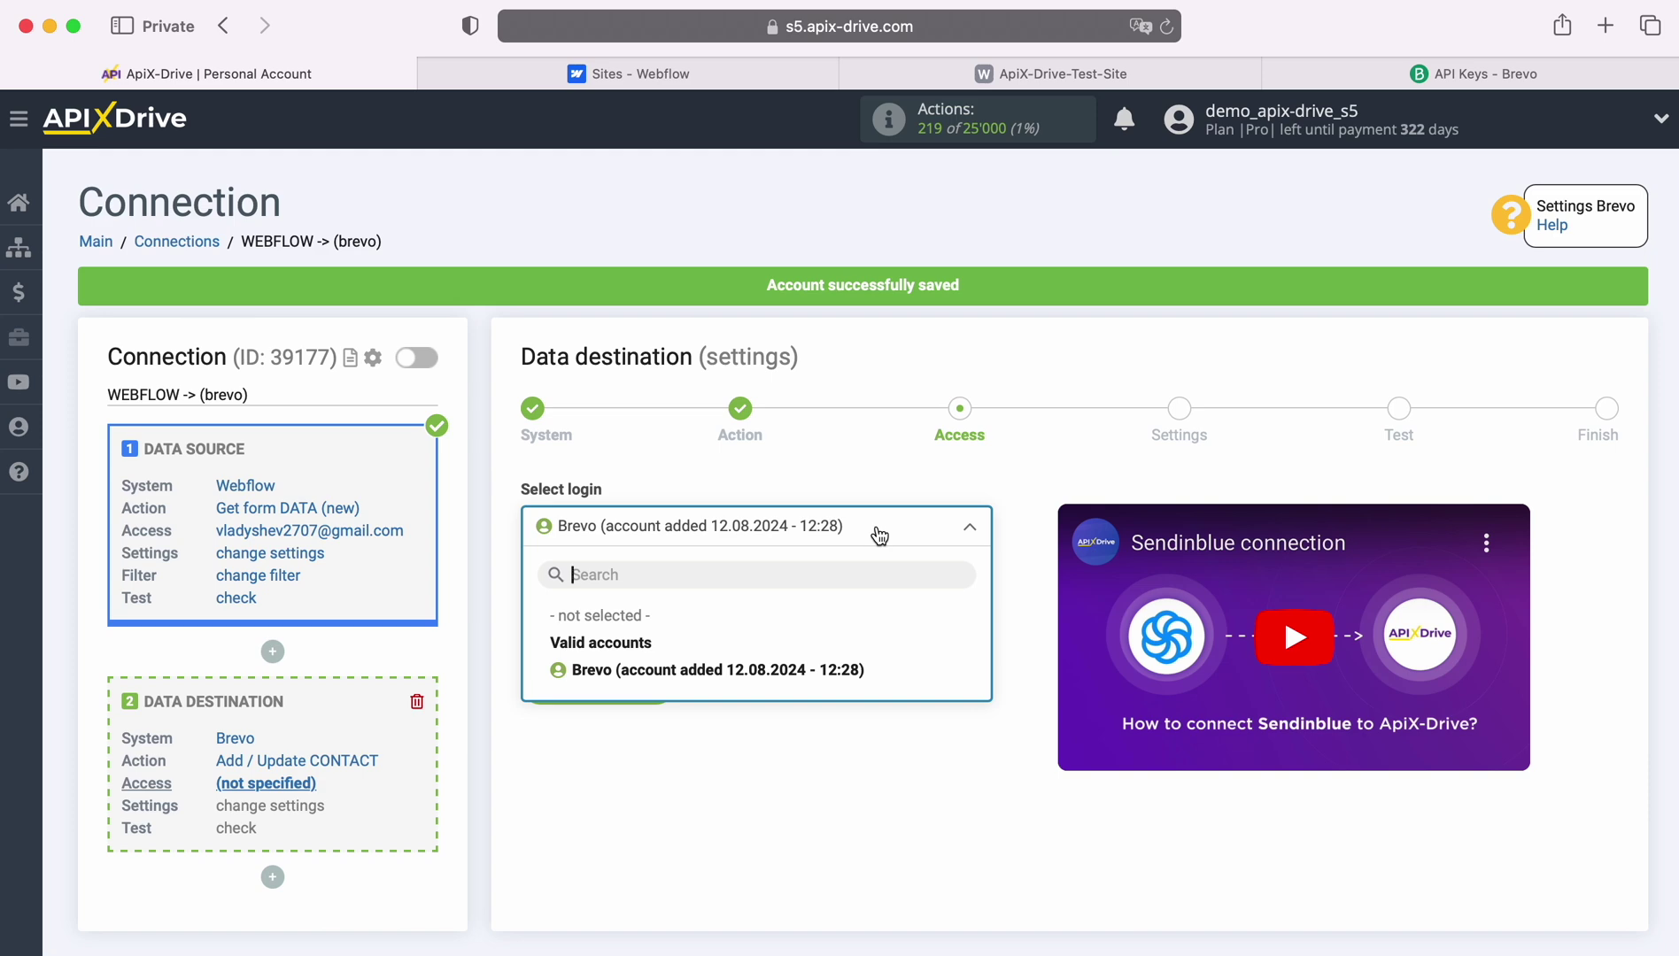
click(857, 671)
click(666, 684)
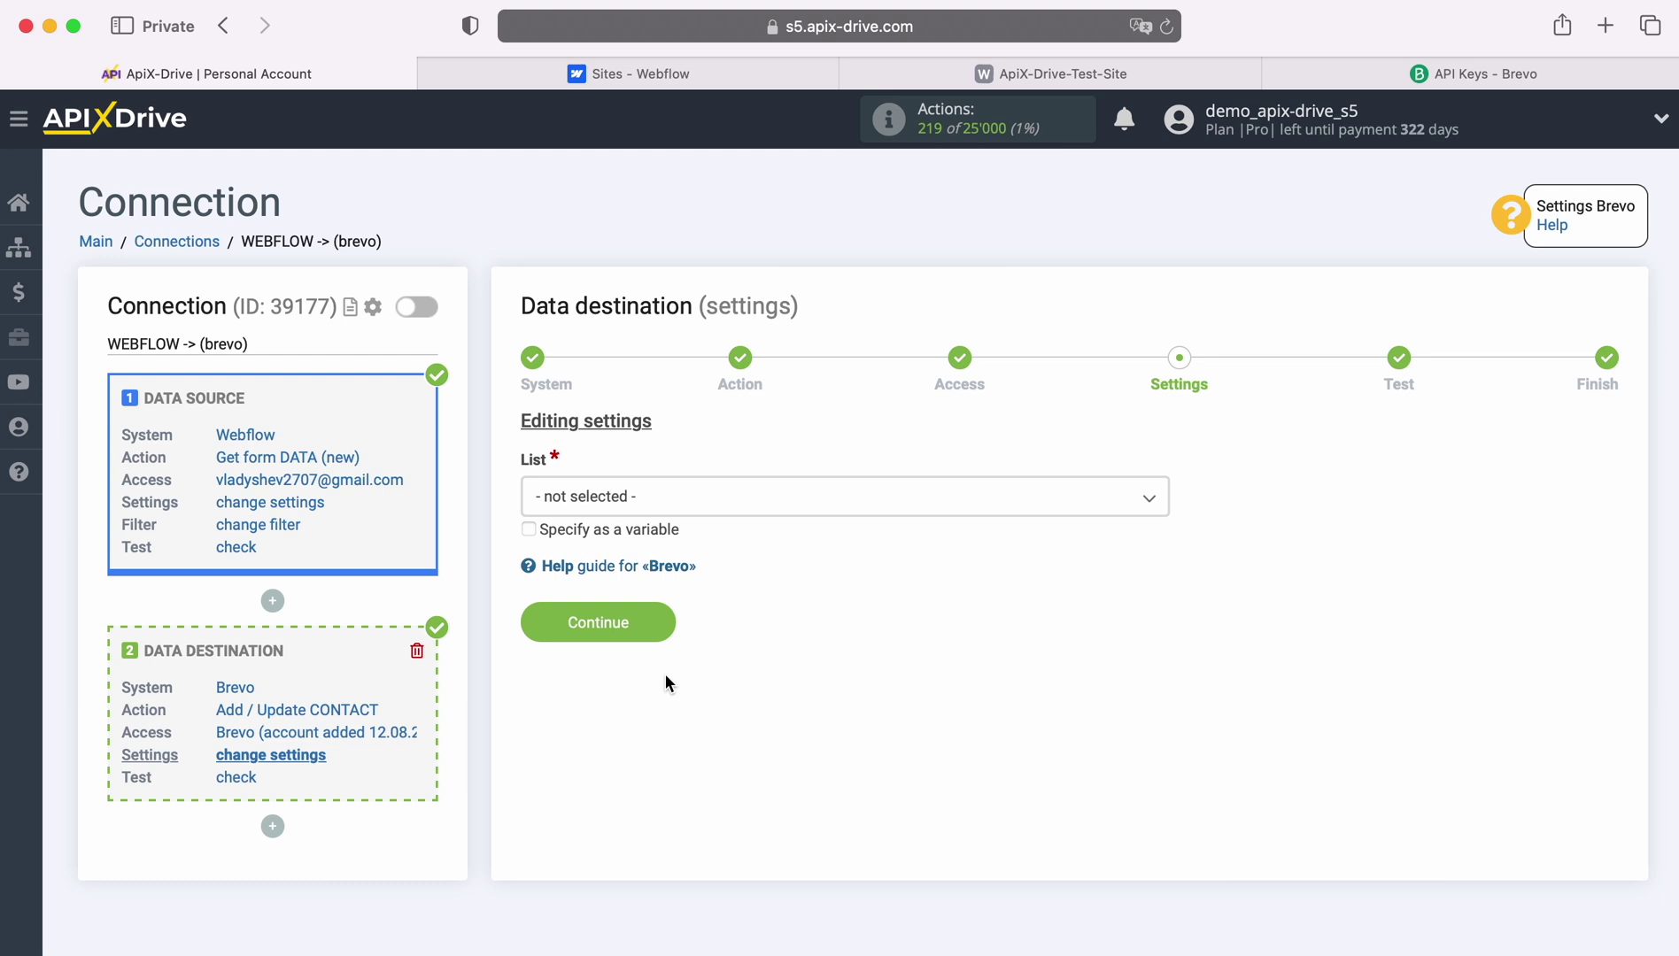
Send contacts to the Brevo list 'Your first list'.
click(713, 507)
click(630, 618)
scroll(1047, 576, down, 2)
scroll(1045, 575, down, 1)
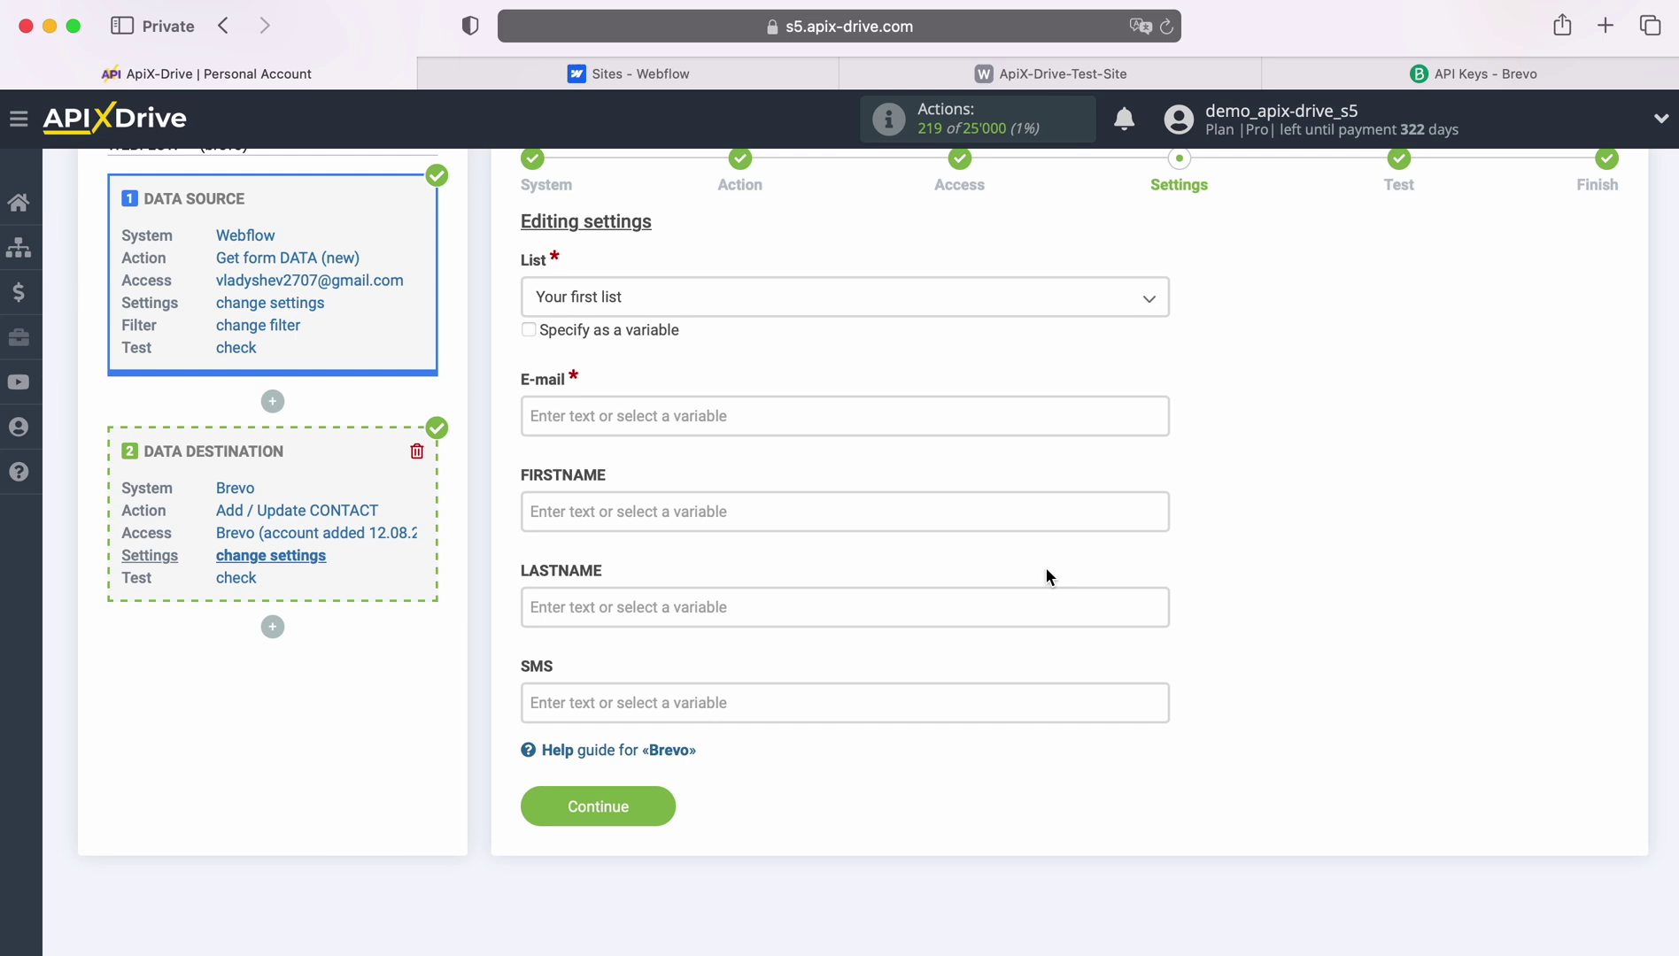
Map E-mail to Webflow's Email and FIRSTNAME to First Name.
click(655, 416)
scroll(678, 499, down, 2)
scroll(1055, 505, down, 3)
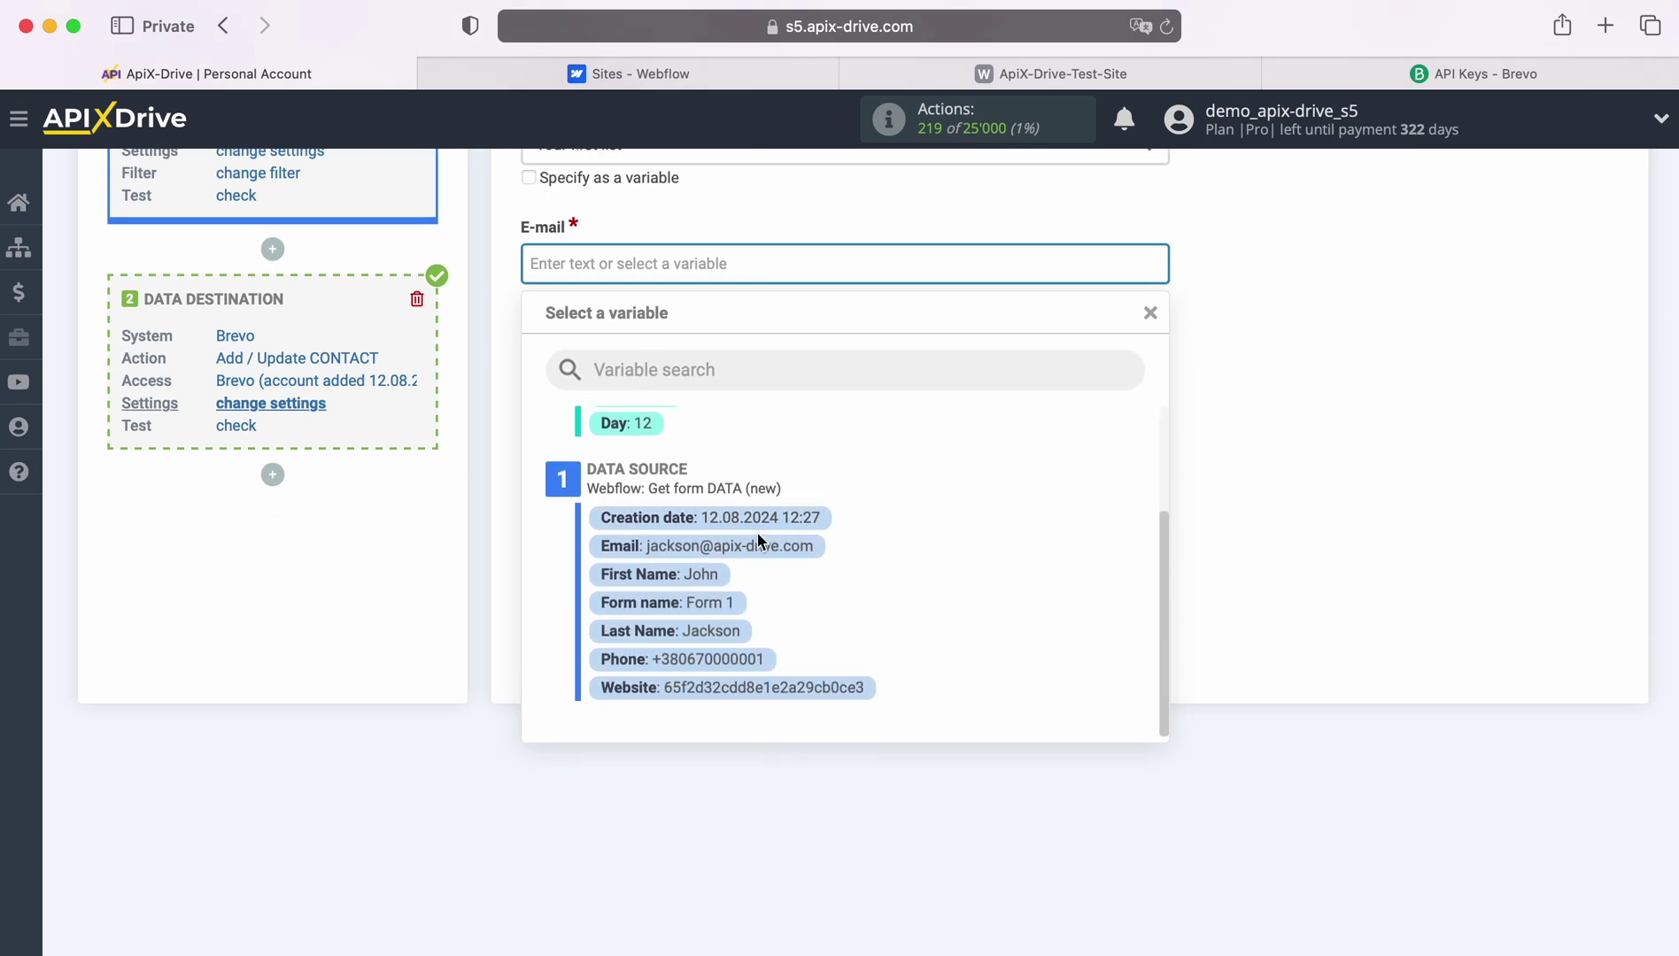
click(785, 546)
click(630, 358)
scroll(630, 359, down, 1)
scroll(965, 494, down, 3)
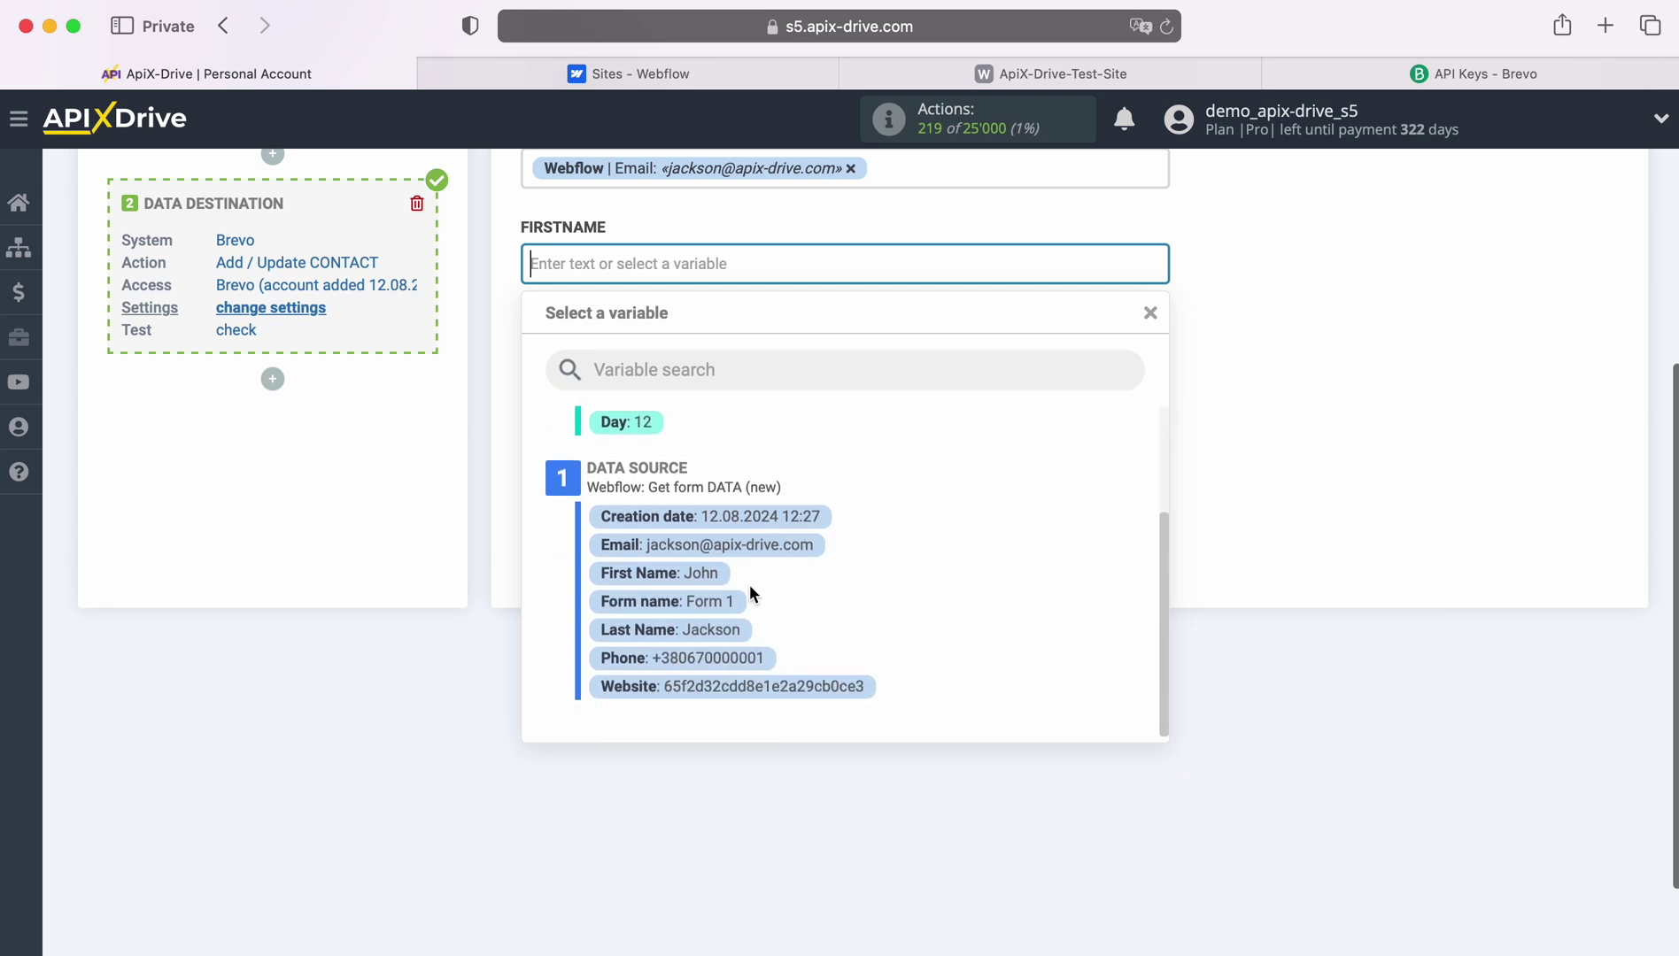
click(690, 583)
Map LASTNAME to Webflow's Last Name and SMS to Phone.
click(836, 359)
scroll(942, 544, down, 3)
click(689, 651)
click(632, 359)
scroll(973, 608, down, 3)
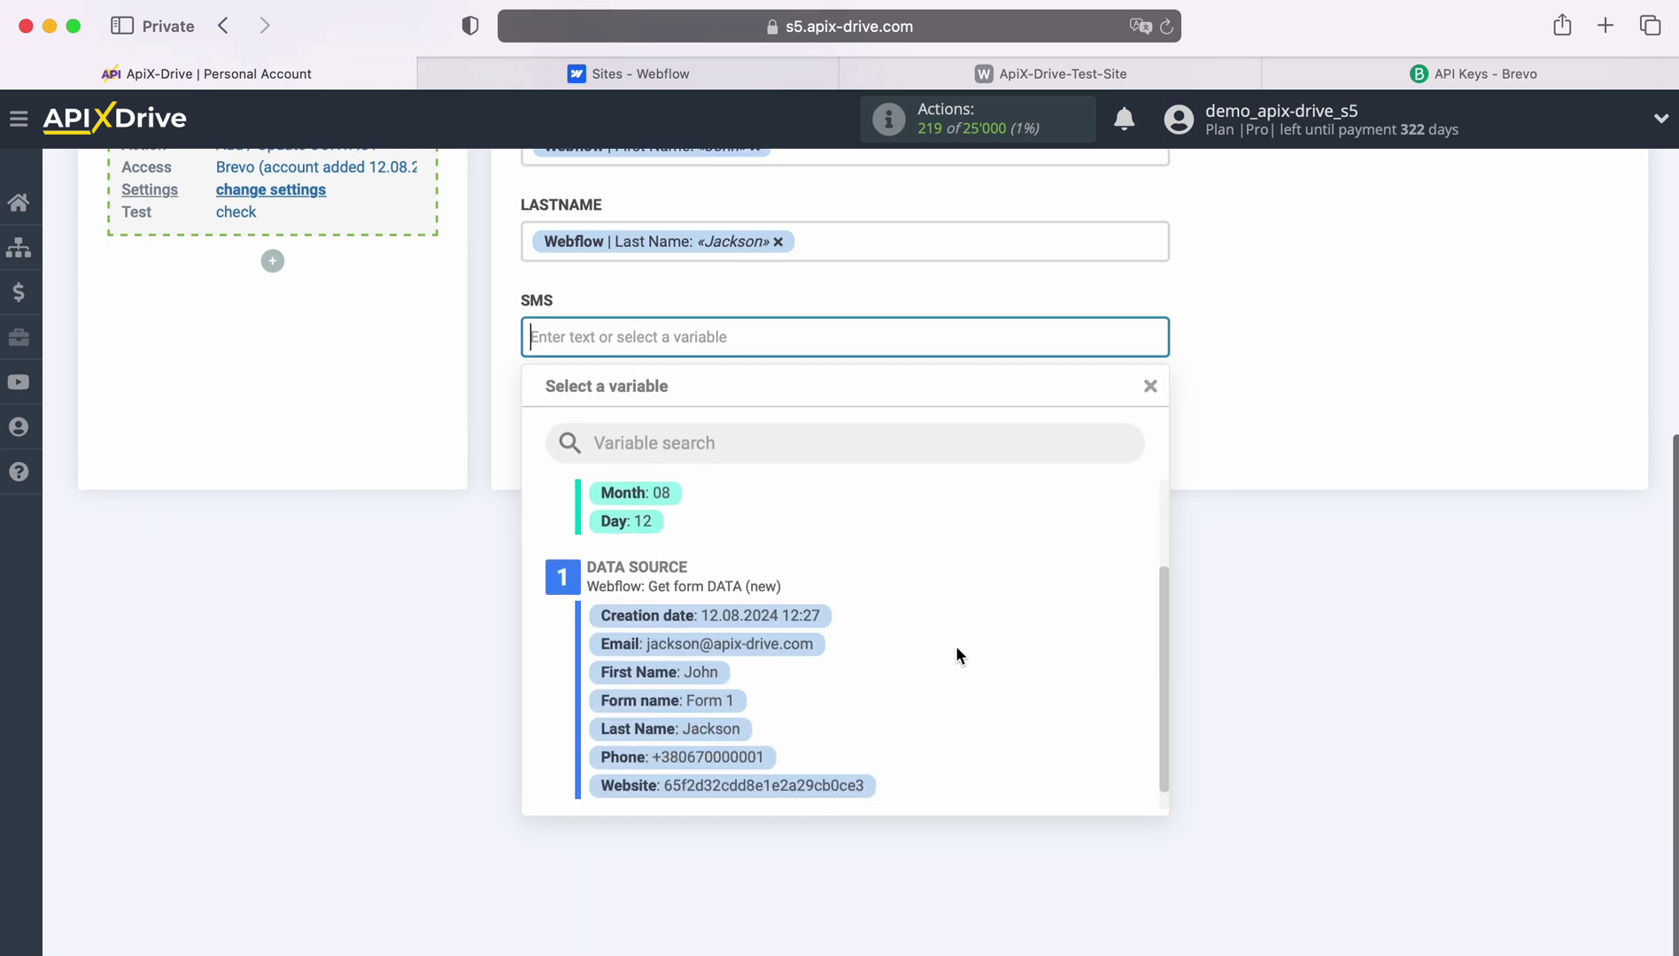
click(717, 758)
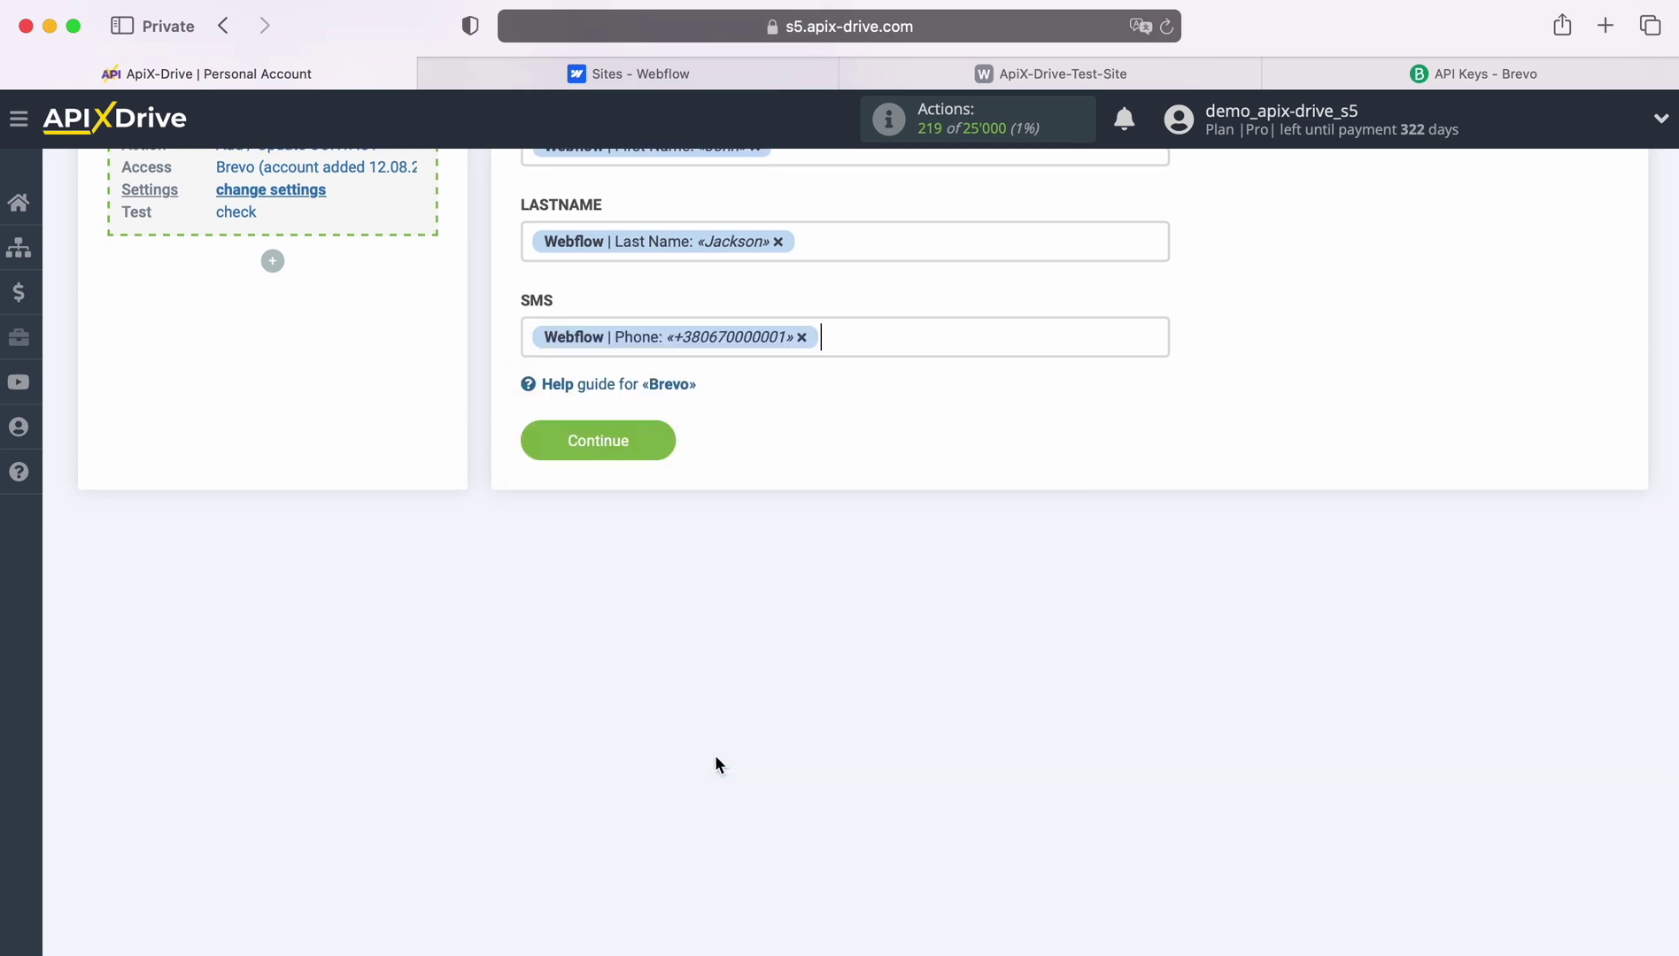
Send the test contact to Brevo and check the new contact in Brevo.
click(660, 444)
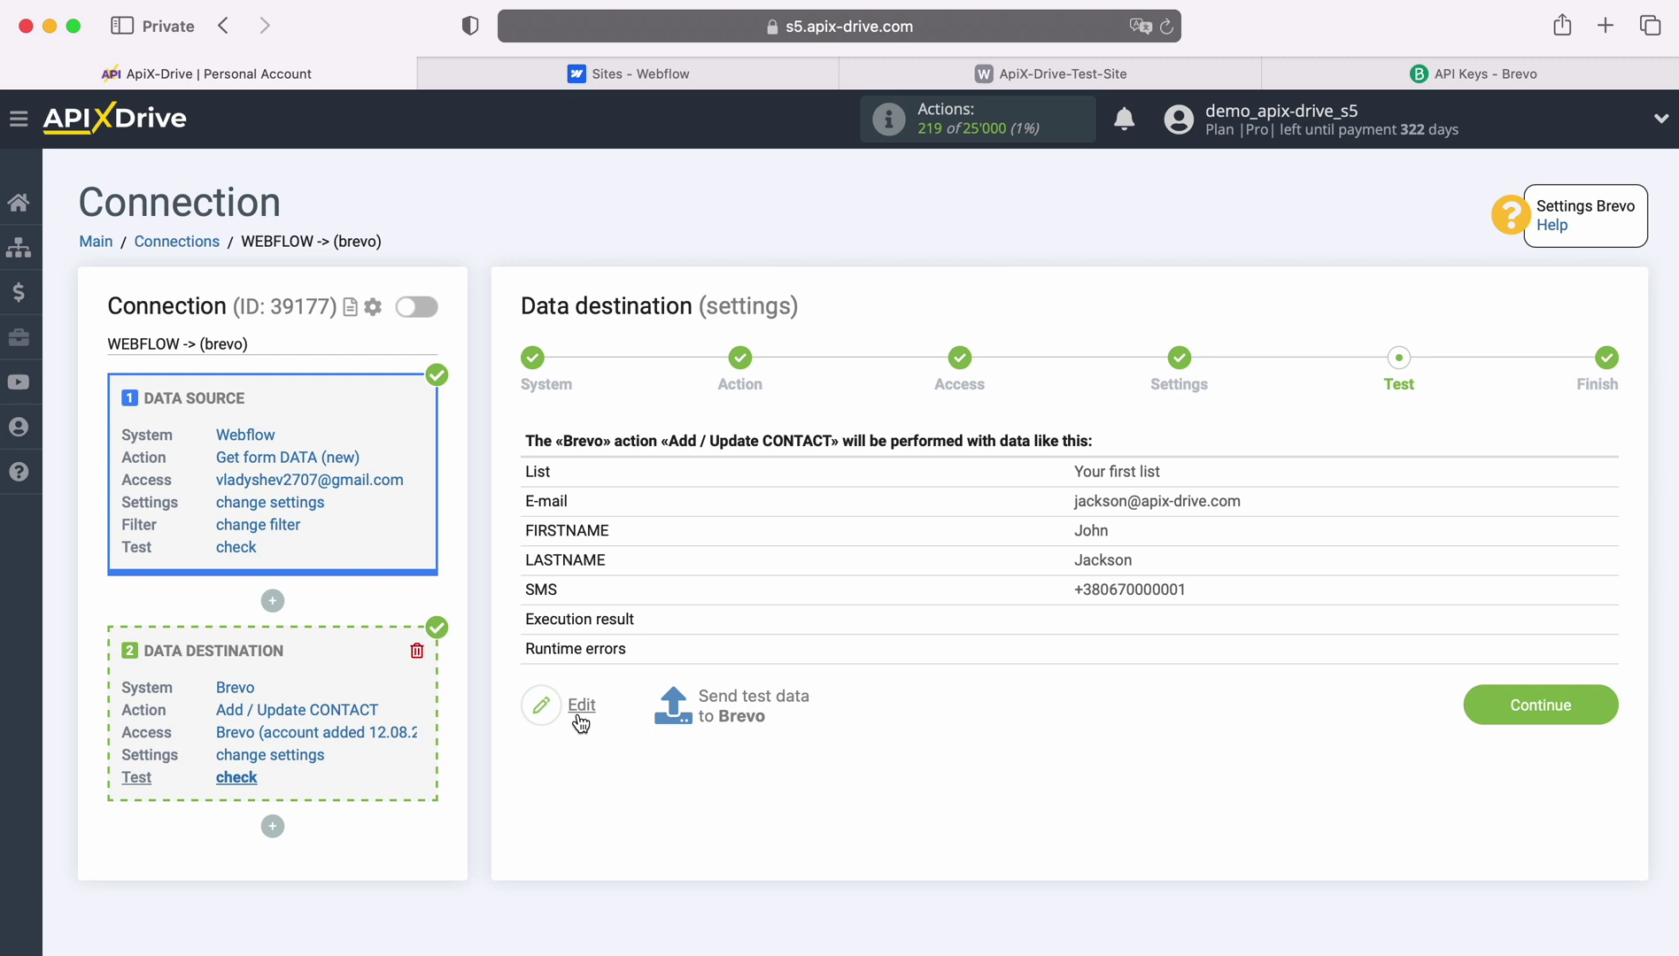
click(753, 706)
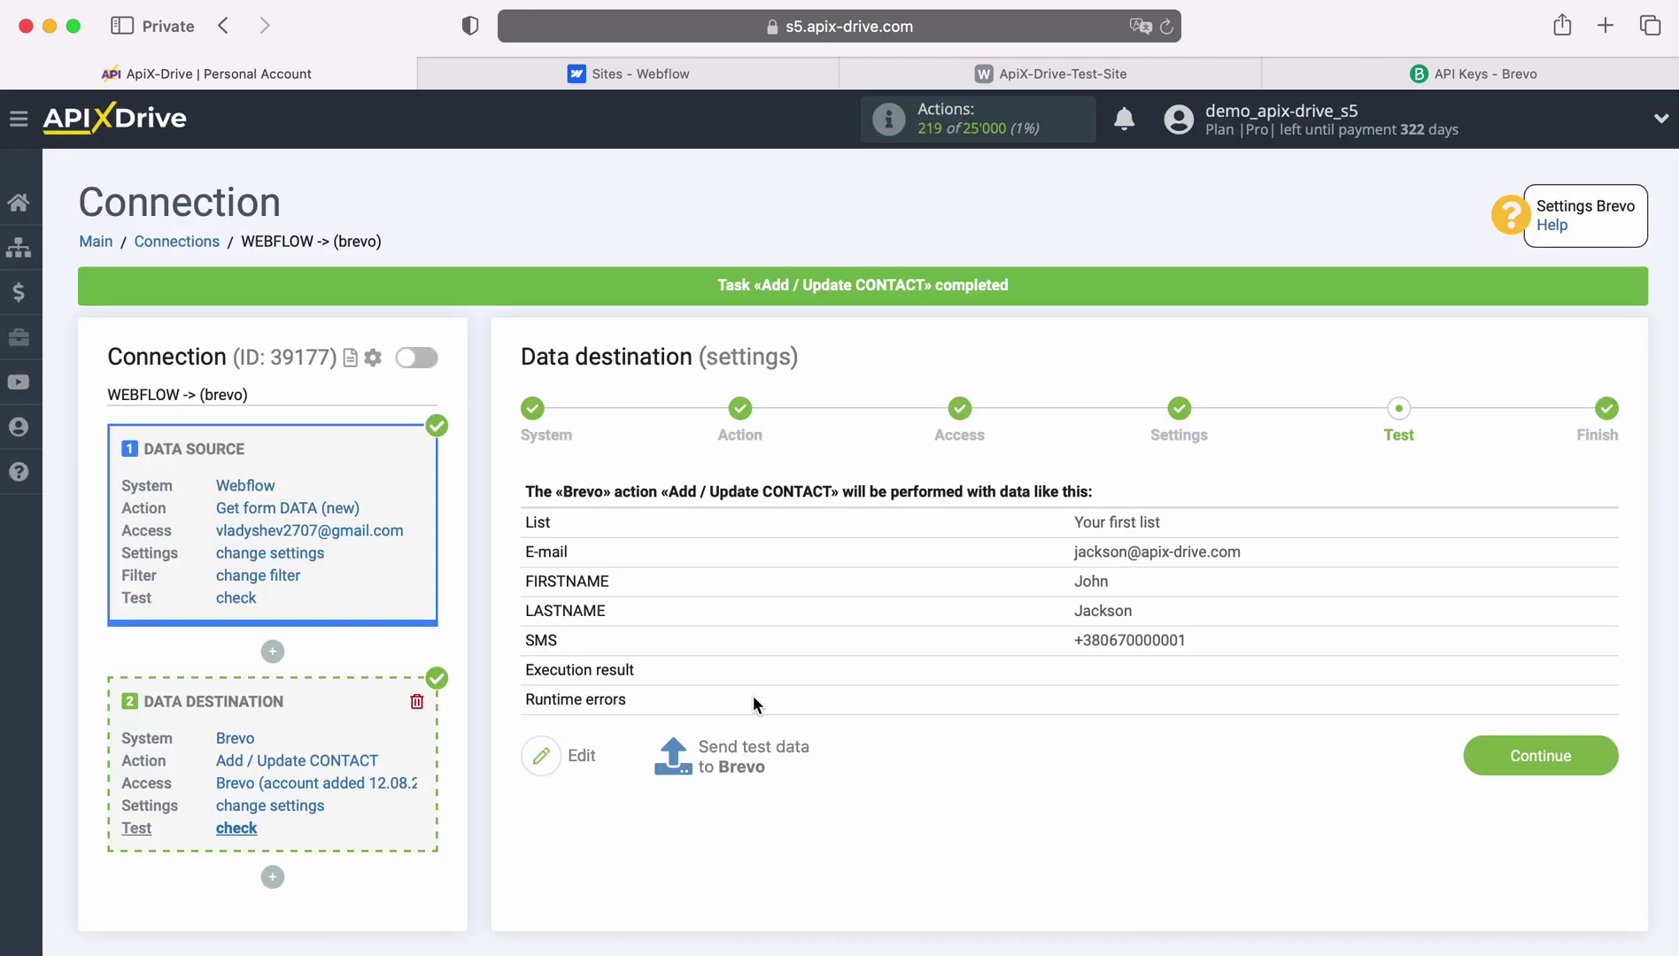
click(1413, 78)
Open the new test contact in Brevo Contacts and check its e-mail, SMS, first and last name.
click(35, 234)
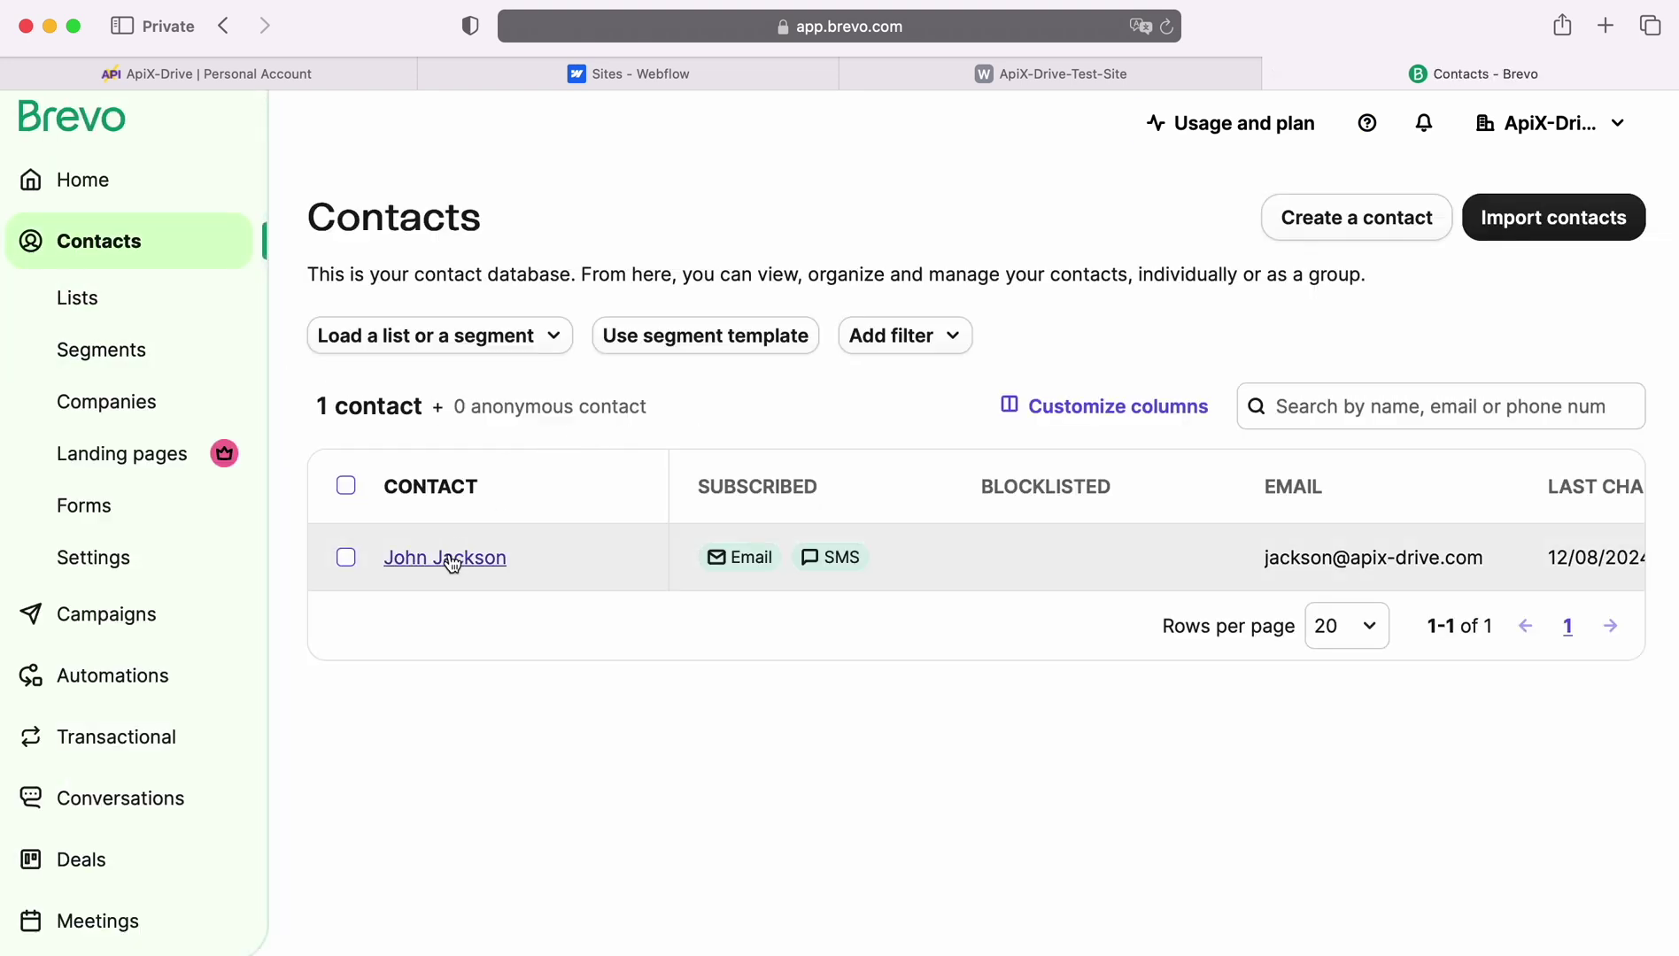
click(447, 556)
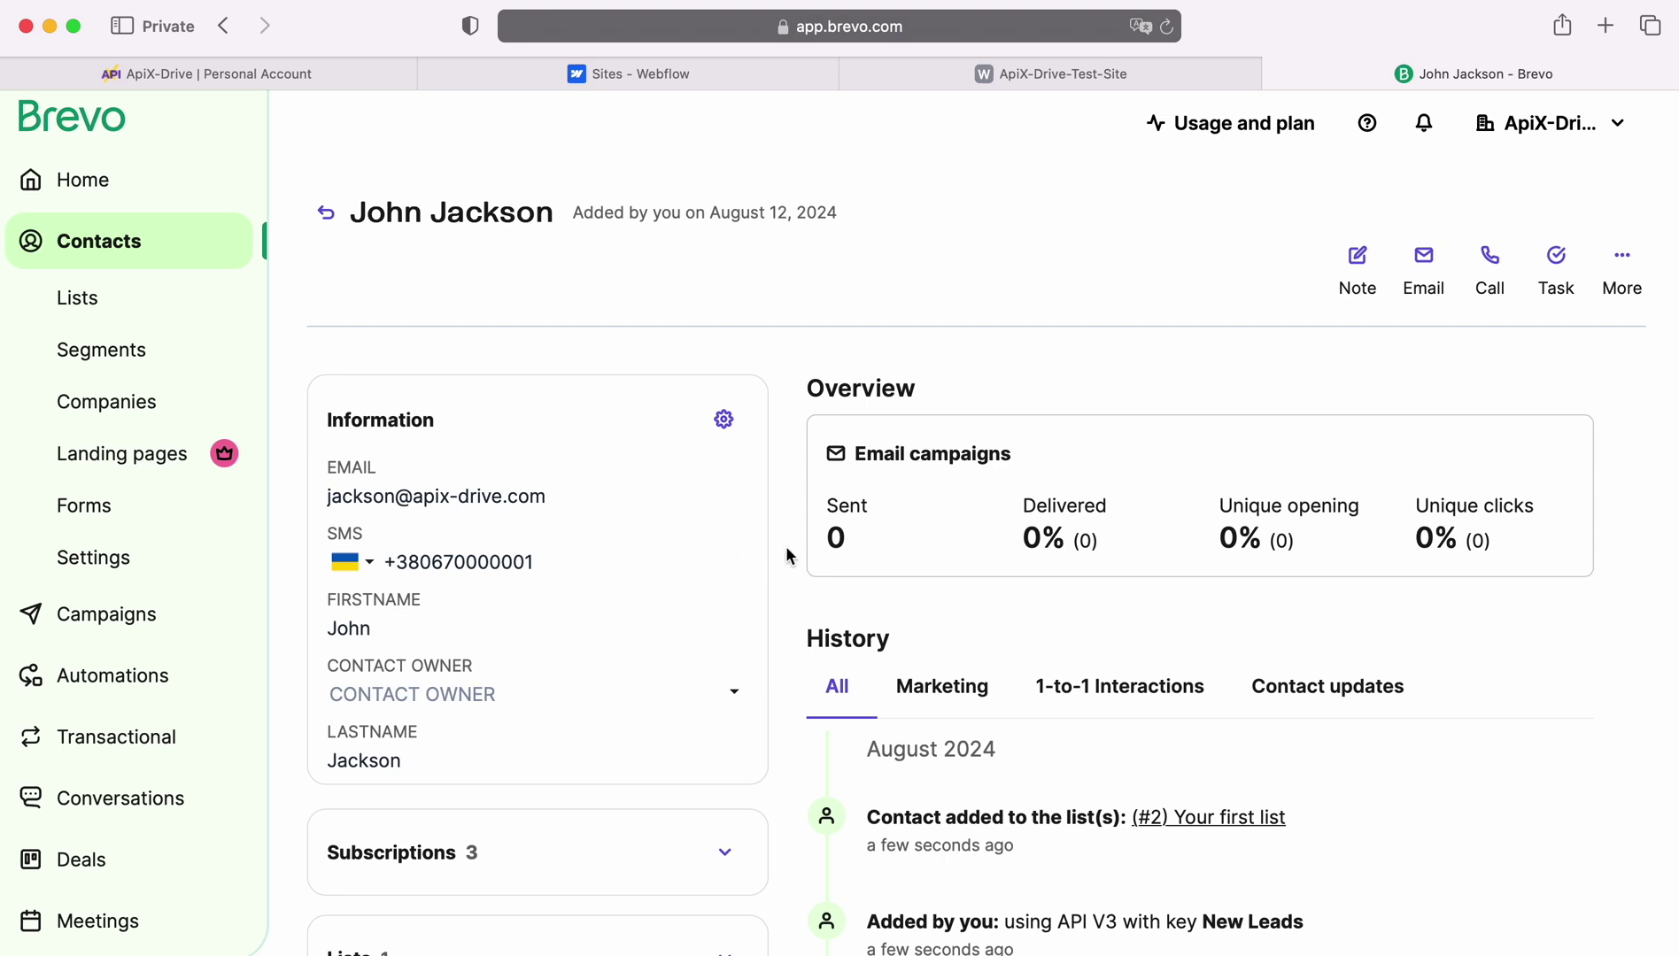
scroll(790, 553, down, 1)
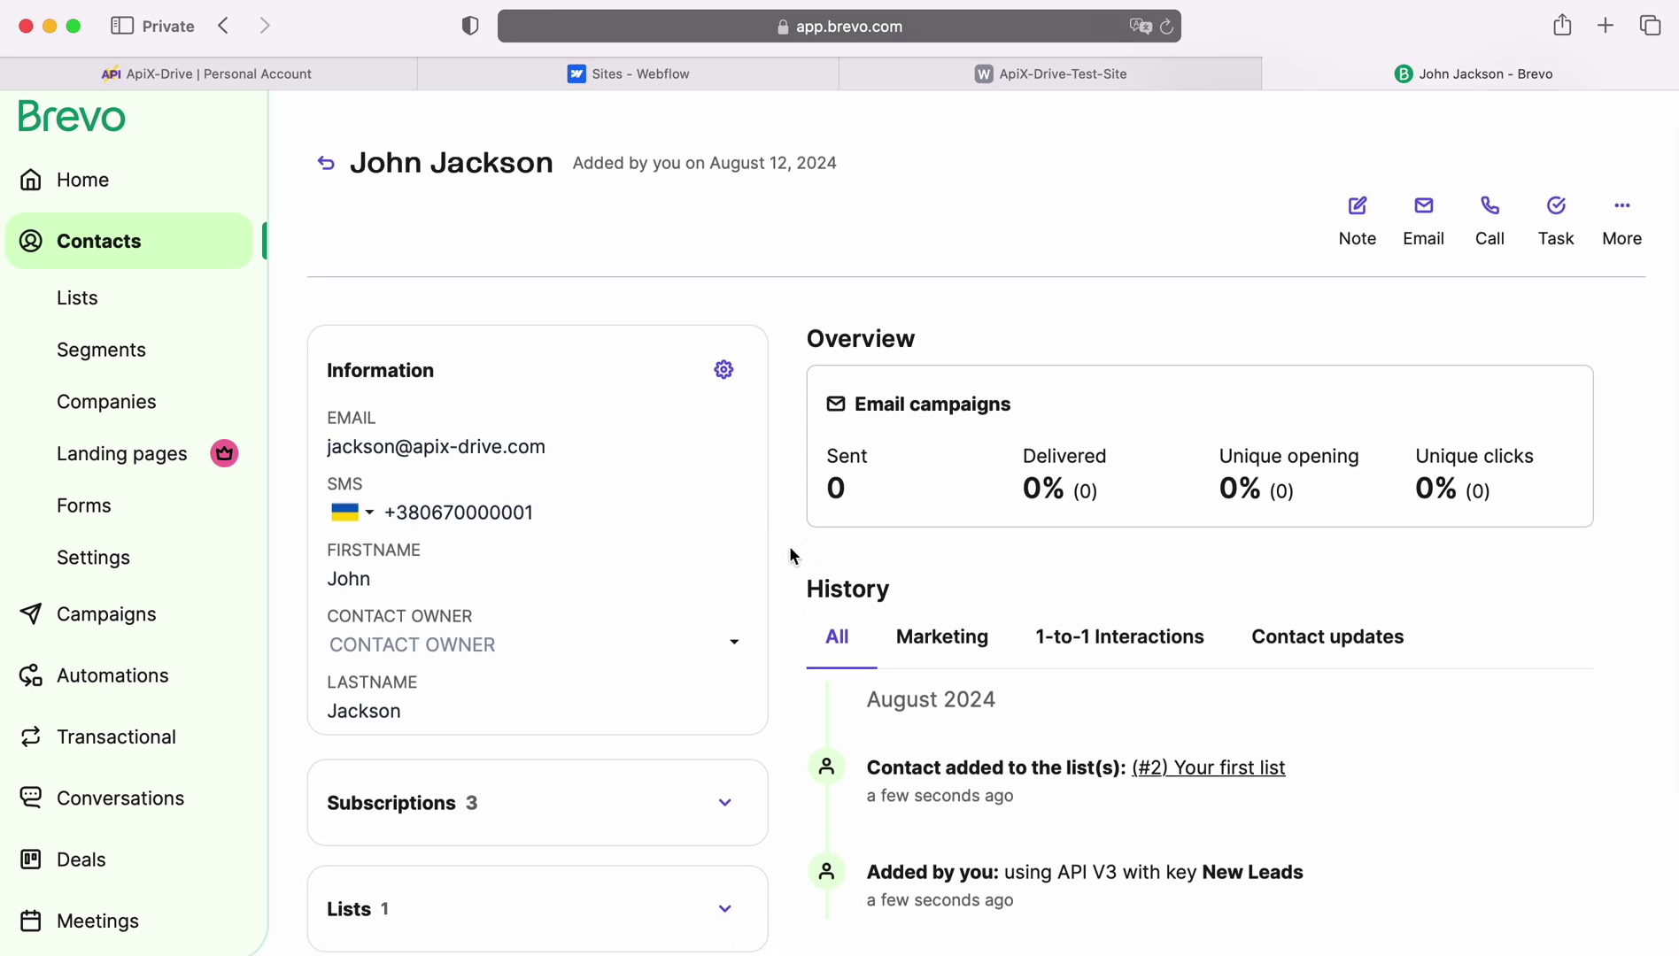
Finish the Brevo destination setup in ApiX-Drive and enable auto-update for the connection.
click(249, 76)
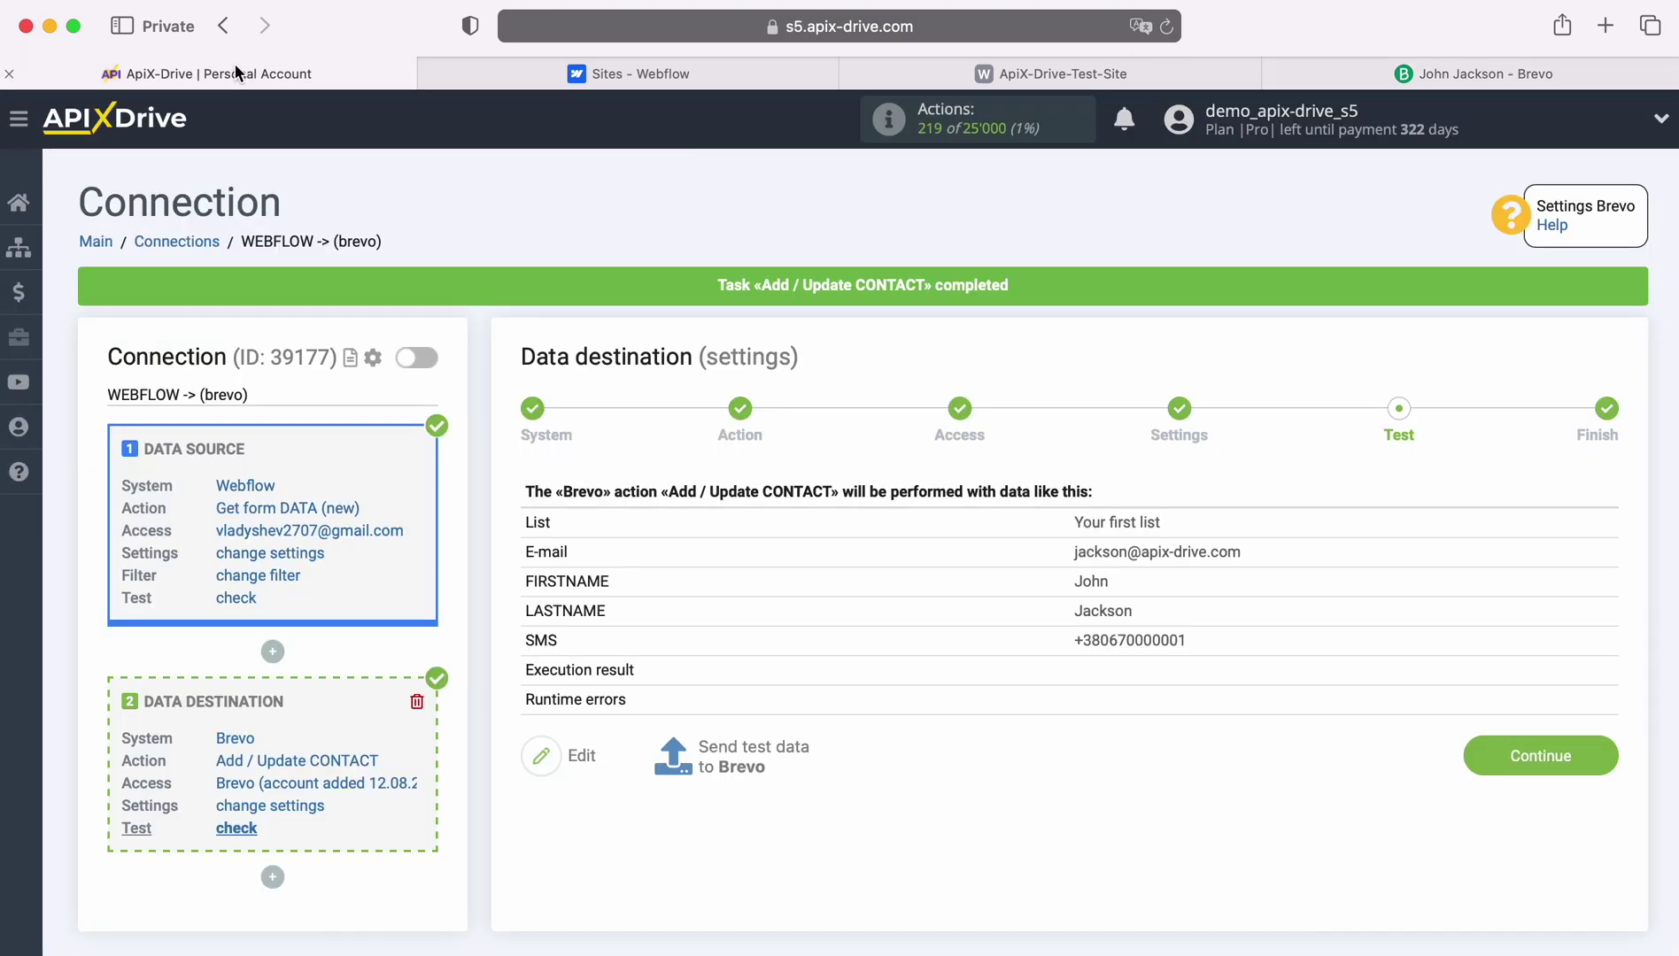
click(1603, 758)
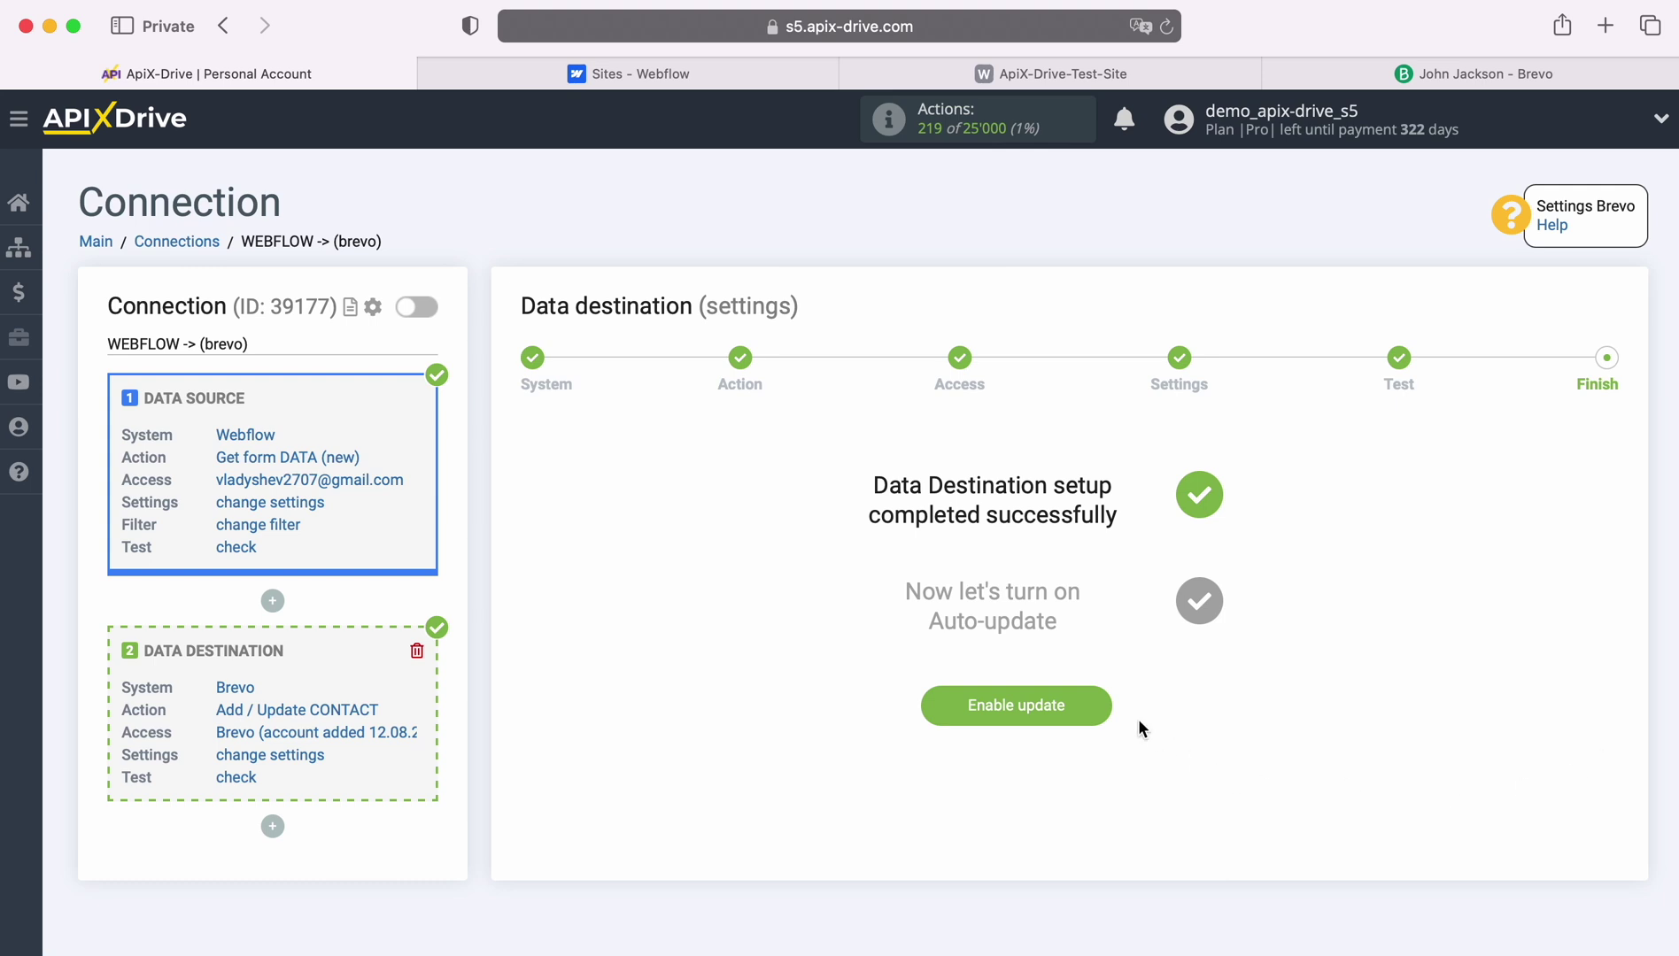
click(1097, 699)
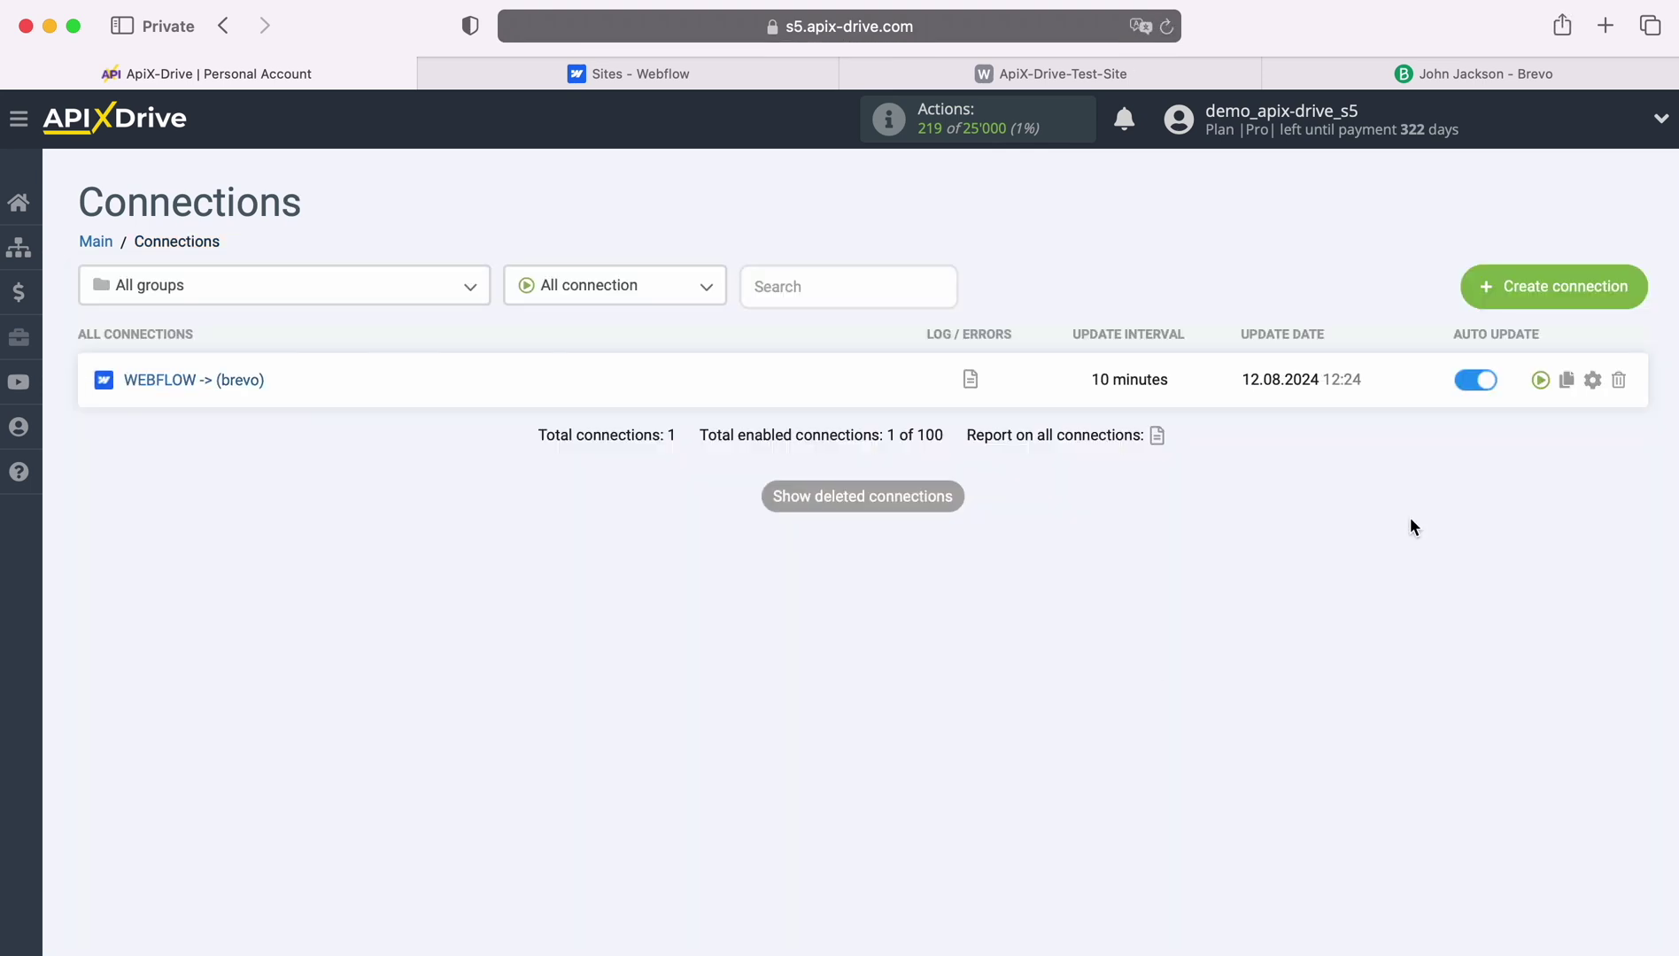
Set the WEBFLOW -> (brevo) connection's update interval to 5 minutes.
click(1593, 380)
click(848, 547)
click(812, 512)
click(914, 672)
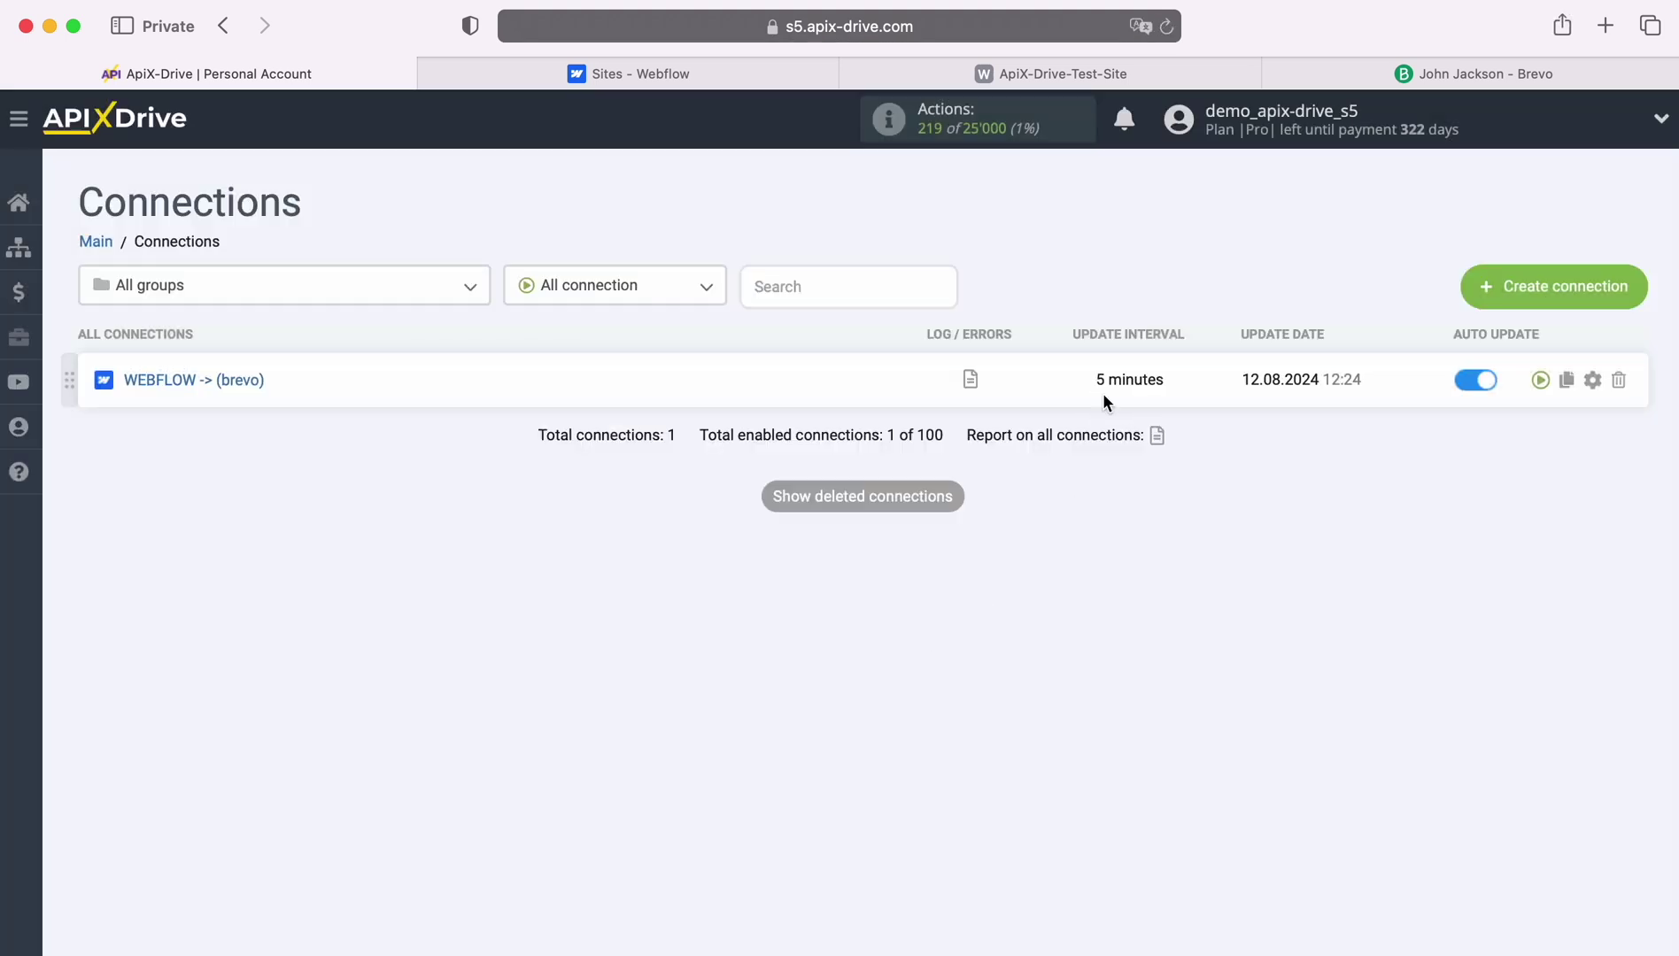